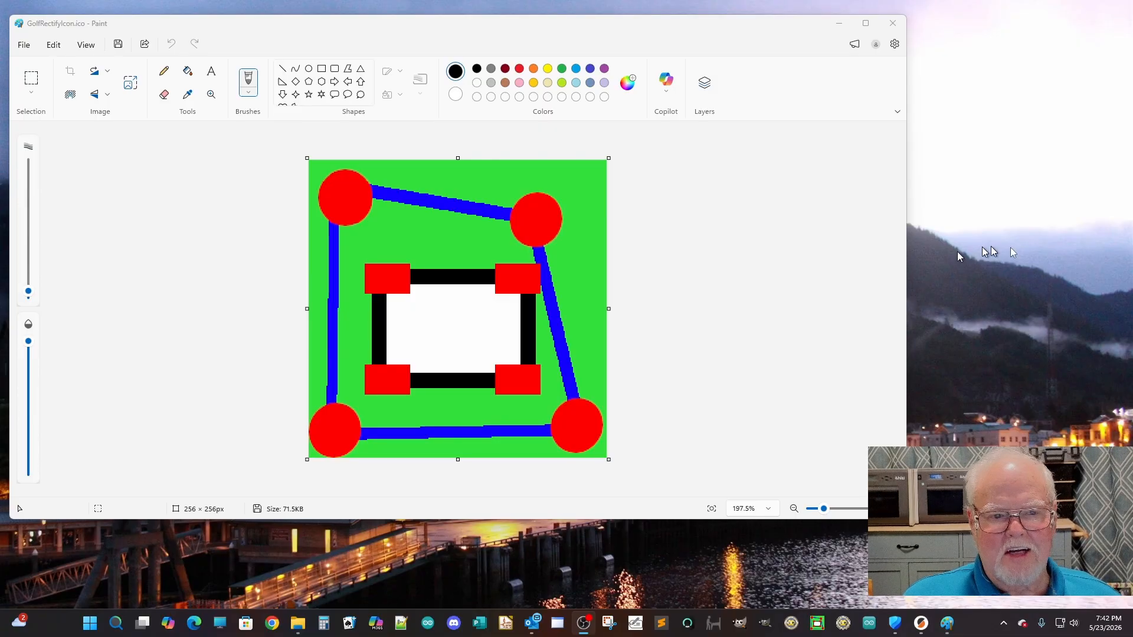
Step: Close the Paint window showing the icon, and move and enlarge the Rectify Image window to fill most of the desktop
click(895, 29)
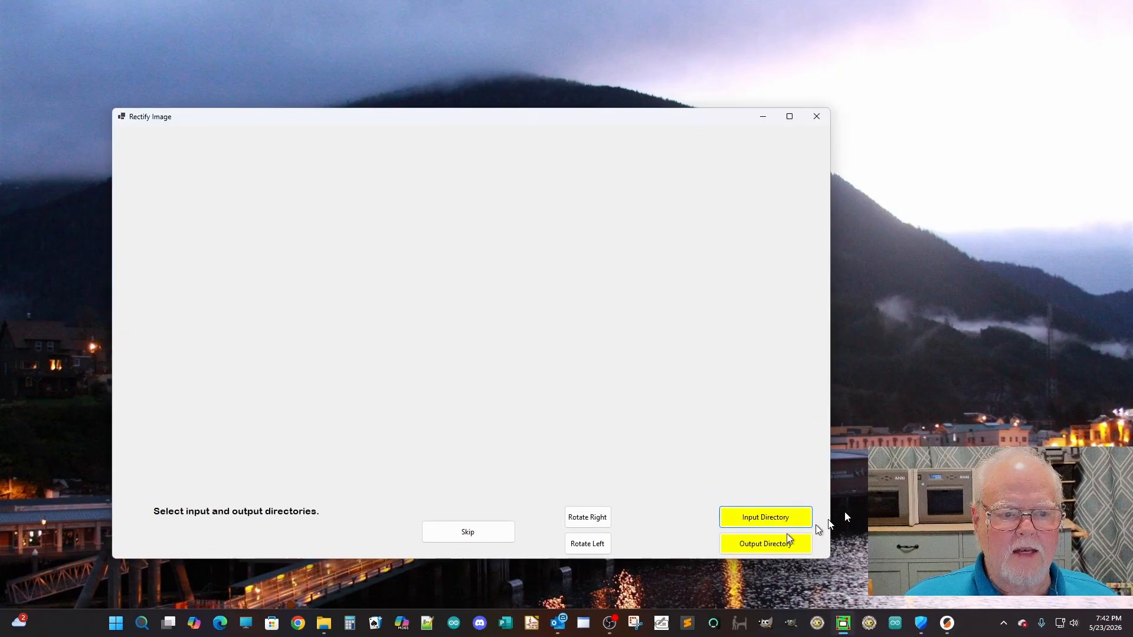
drag(524, 119, 417, 25)
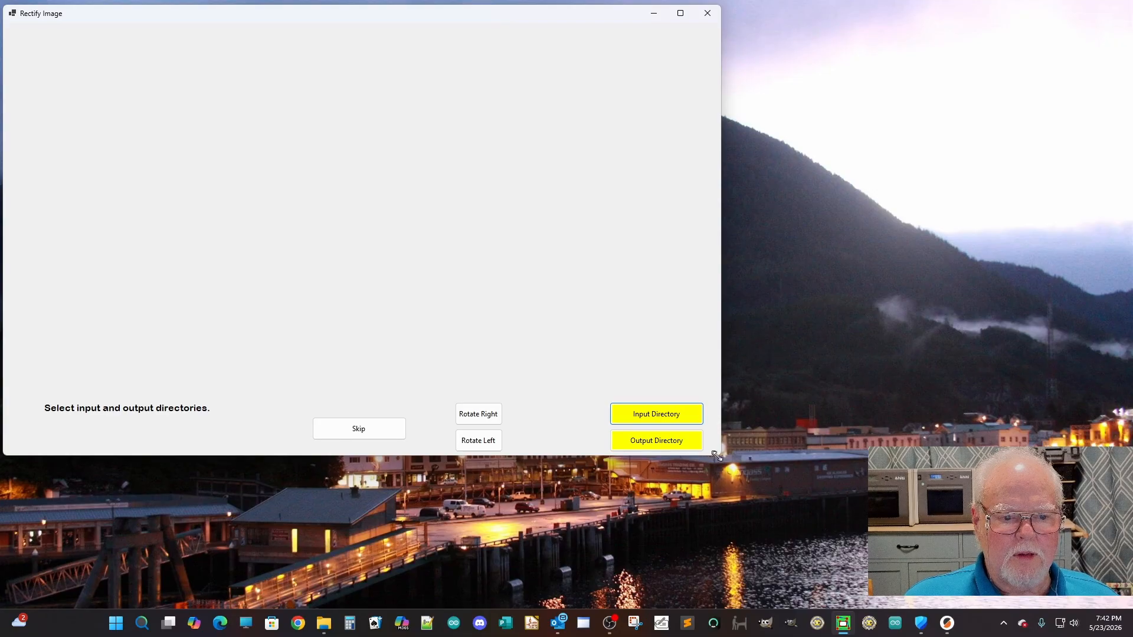
drag(719, 456, 893, 608)
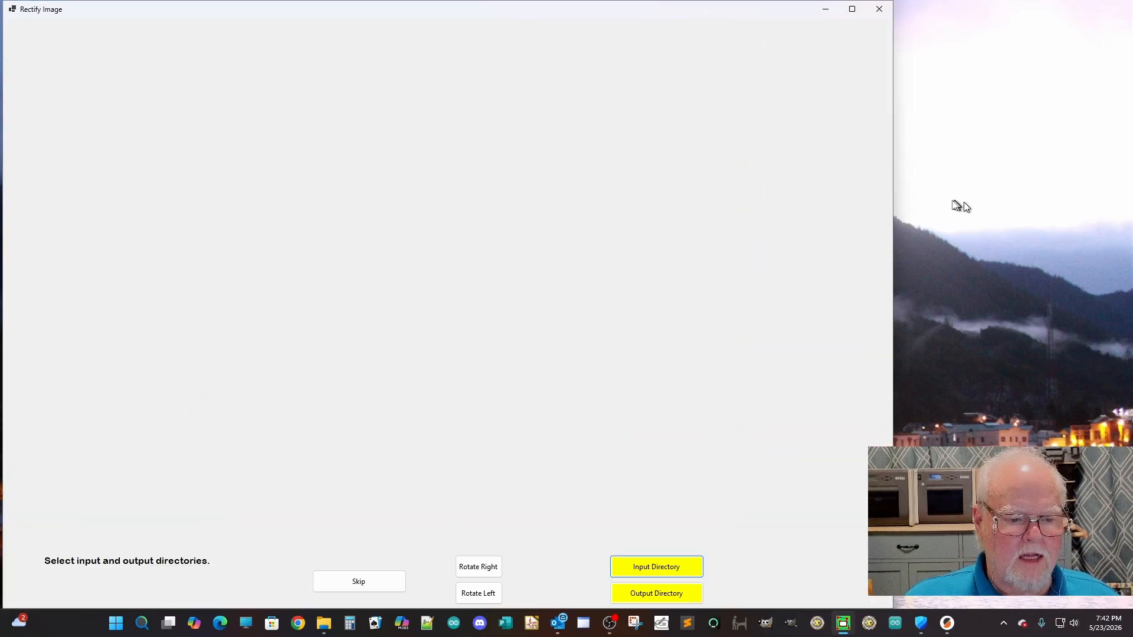
Step: Set the input directory to the New Signs folder under Exchange Club Stuff > Exchange Club Photos > Golf > 2026 on New Volume (F:)
click(666, 568)
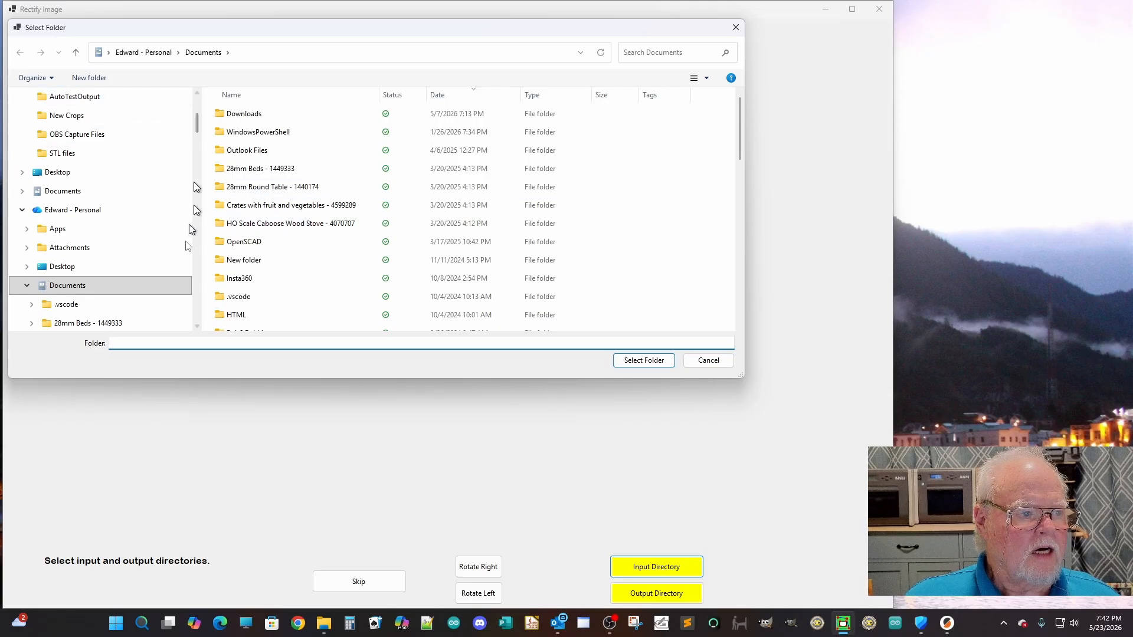
scroll(176, 259, down, 15)
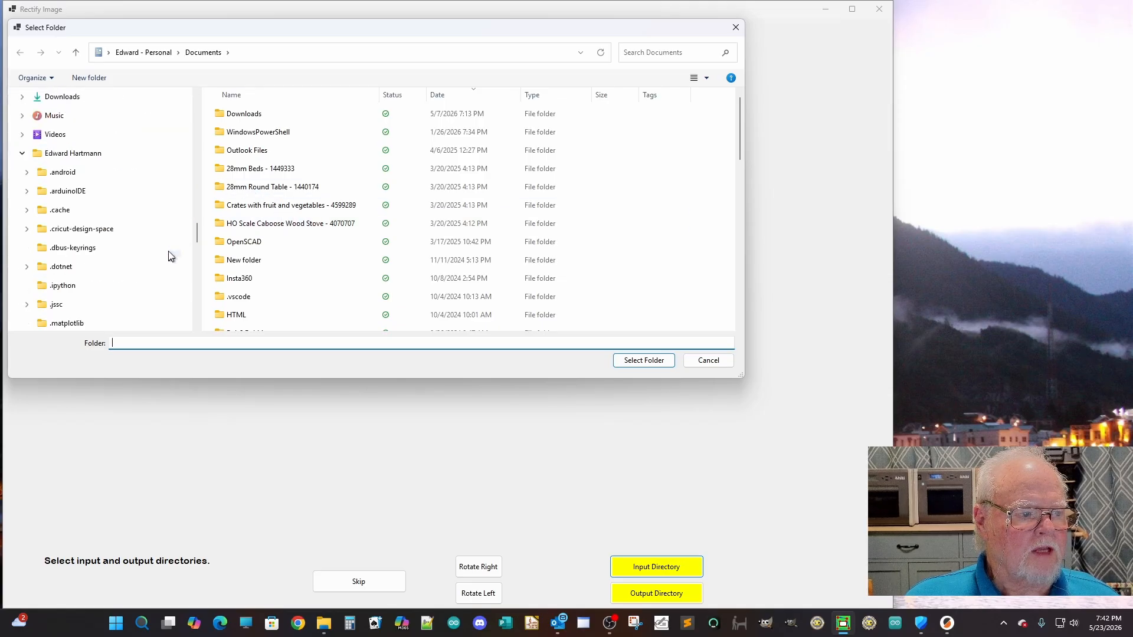
scroll(168, 254, down, 10)
scroll(88, 233, up, 2)
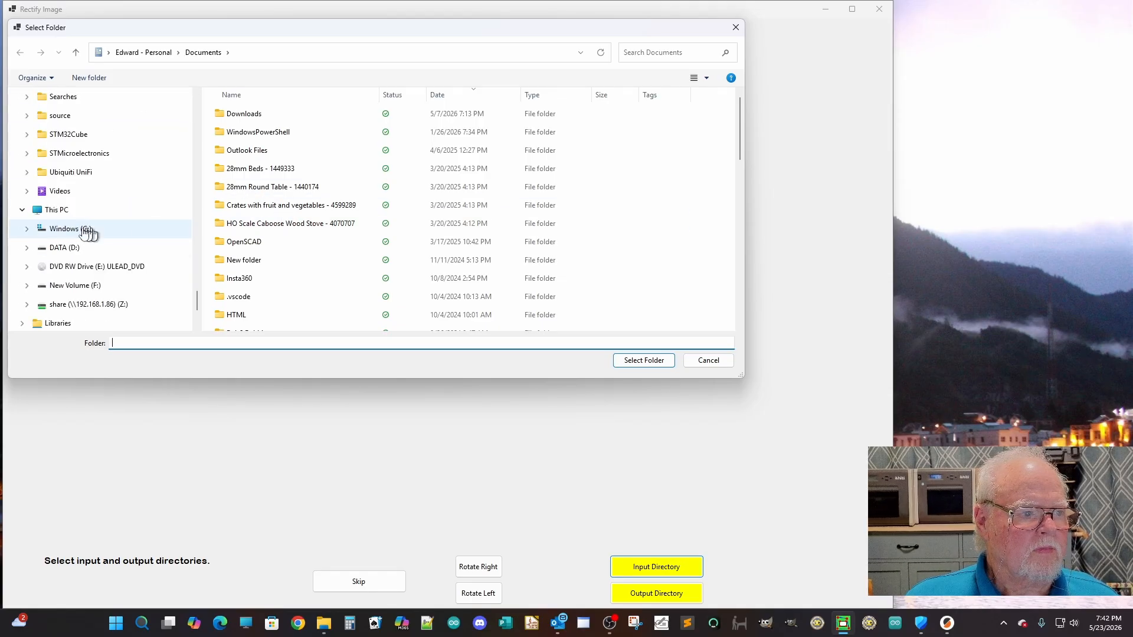
click(147, 210)
double_click(259, 152)
scroll(295, 251, down, 3)
double_click(267, 245)
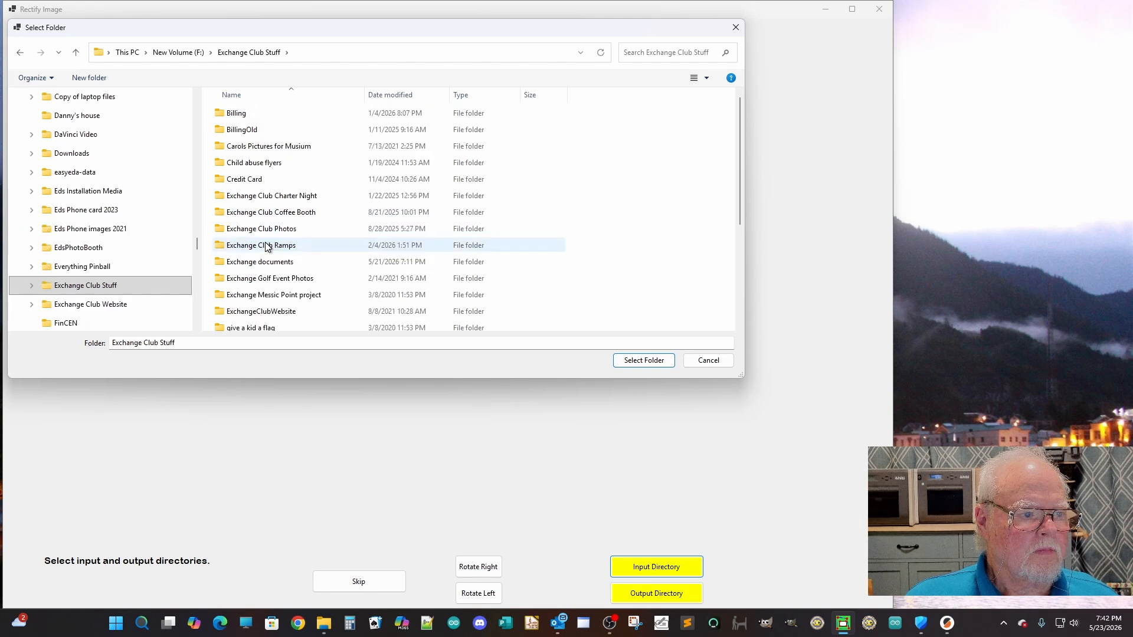
double_click(278, 229)
double_click(277, 230)
scroll(278, 233, down, 2)
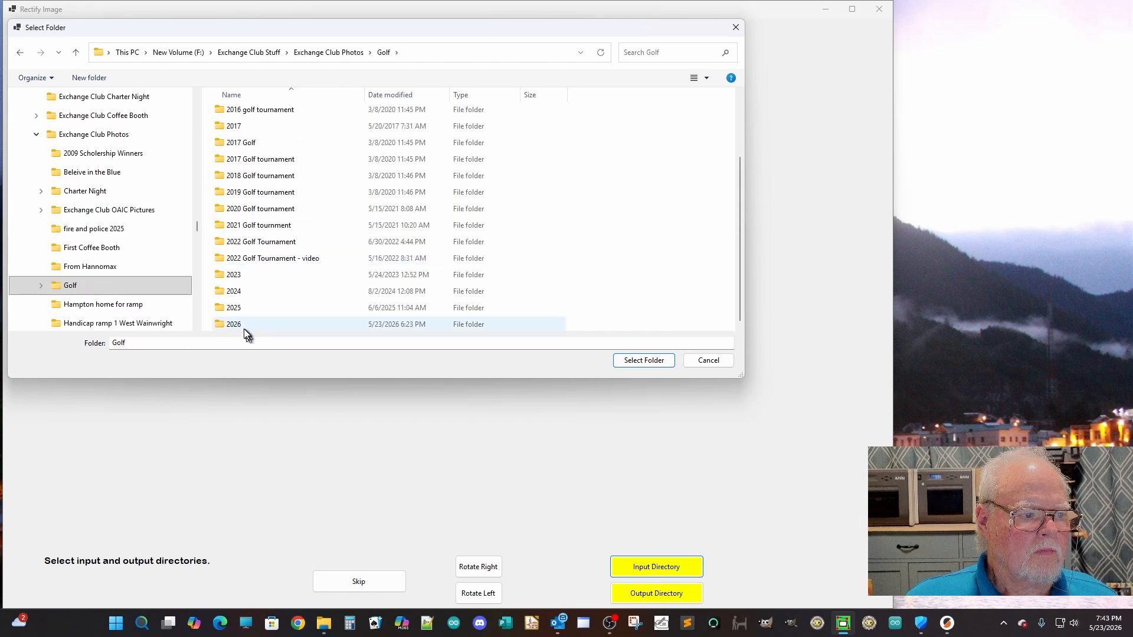
double_click(245, 328)
click(239, 246)
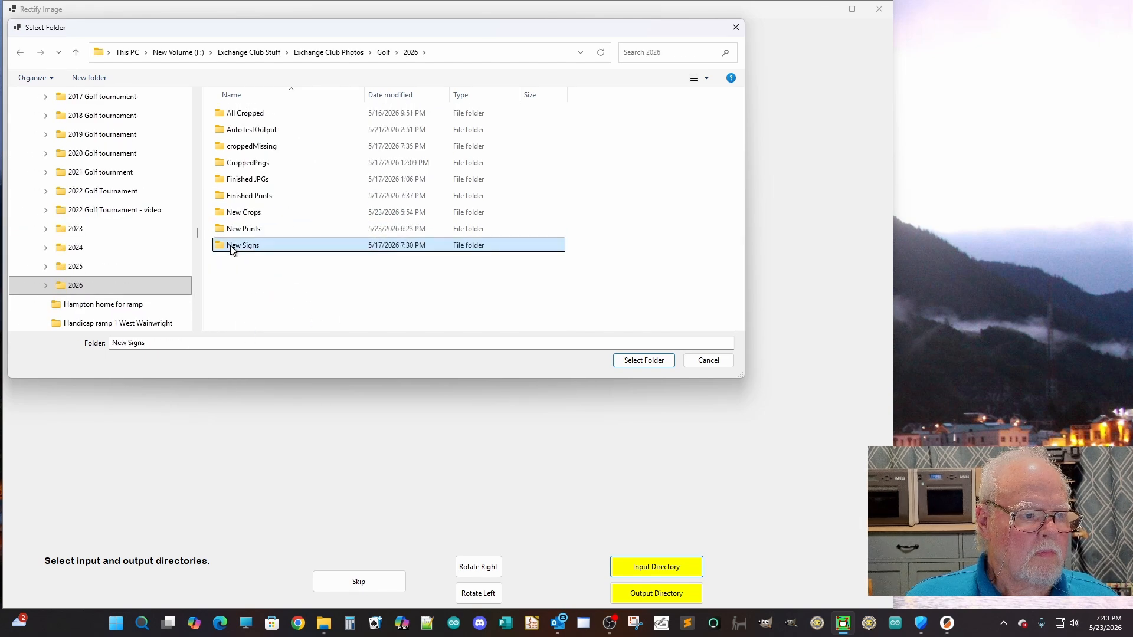
click(637, 360)
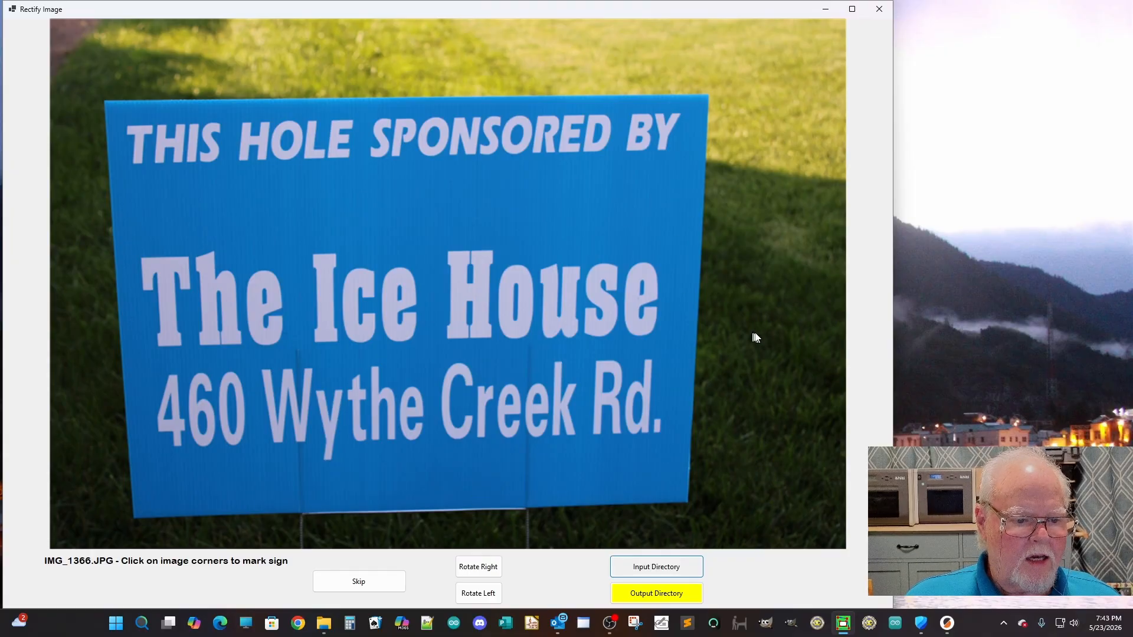
Step: Set the output directory to the New Crops folder inside the 2026 golf folder
click(657, 593)
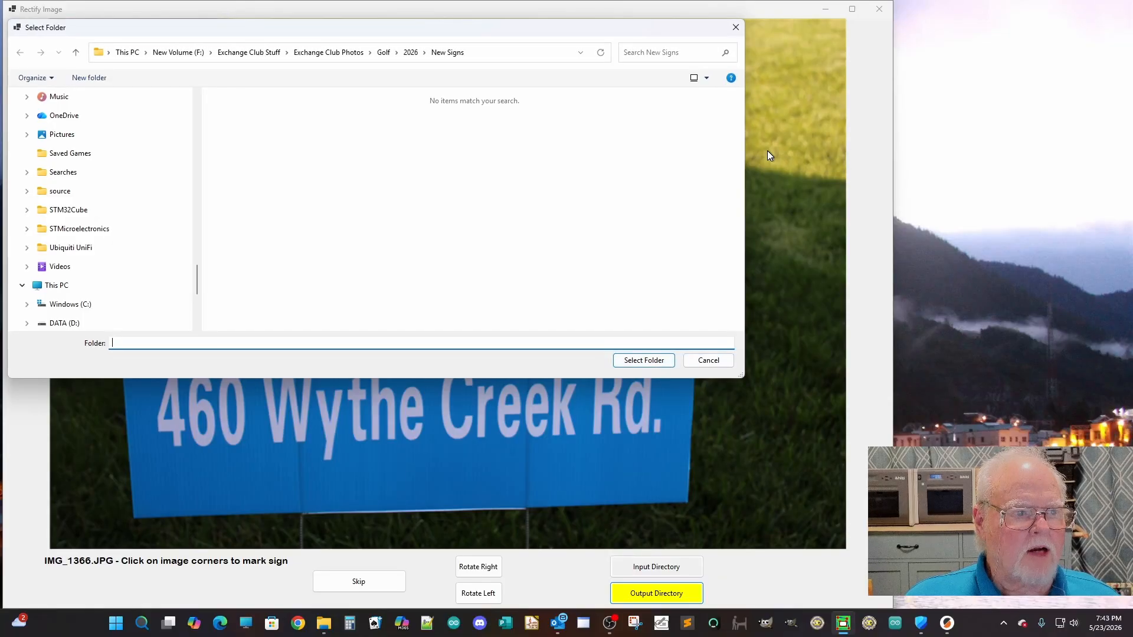
click(411, 52)
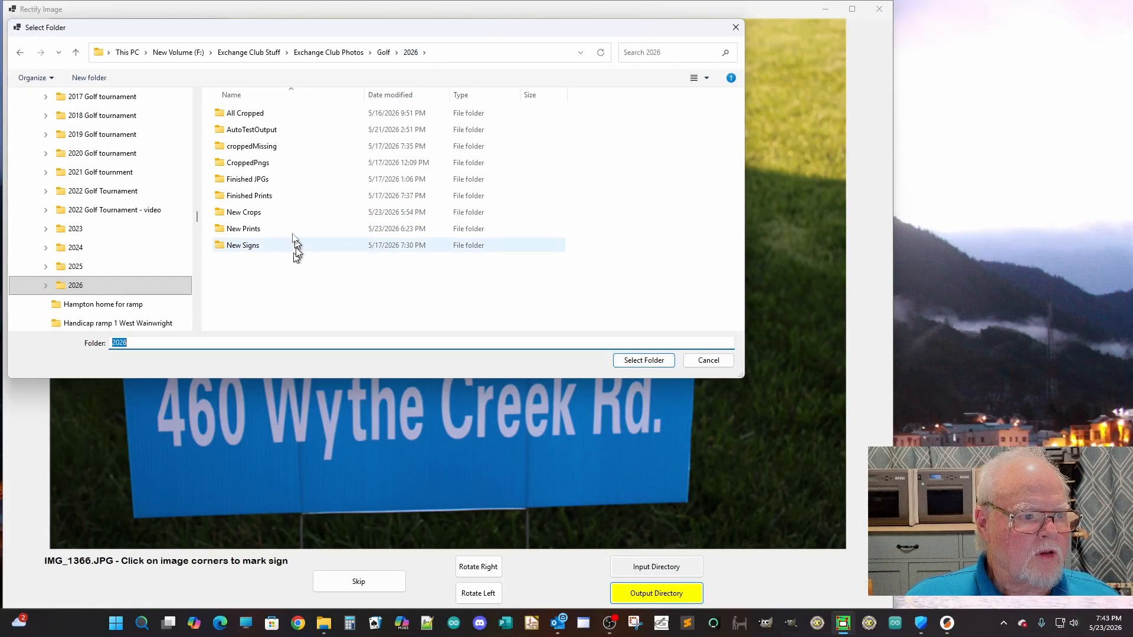
click(236, 214)
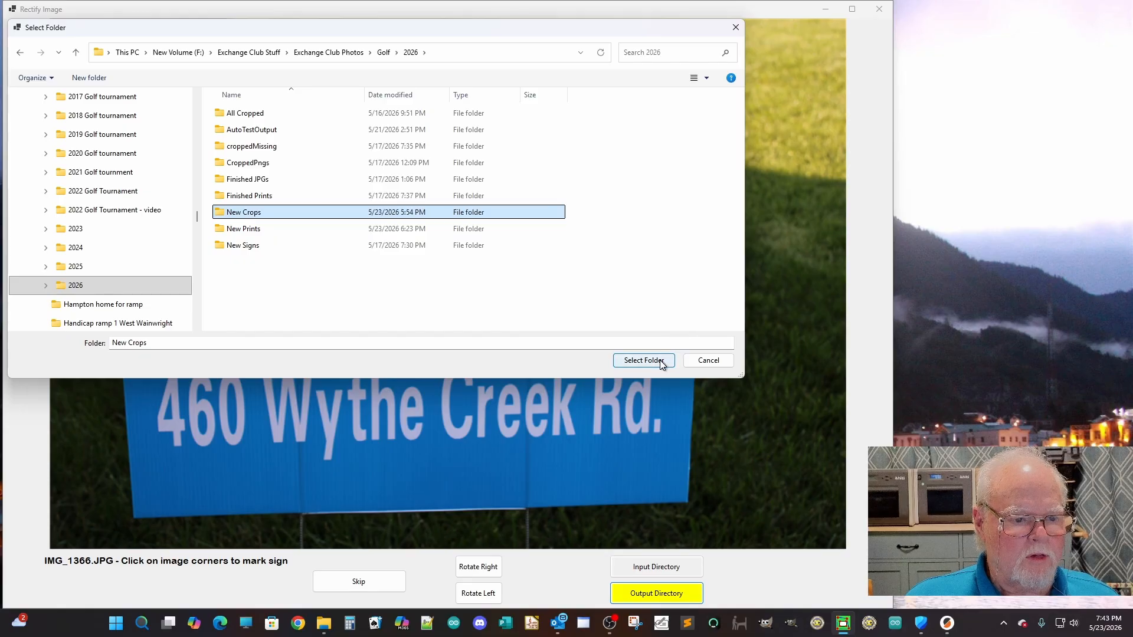
click(644, 360)
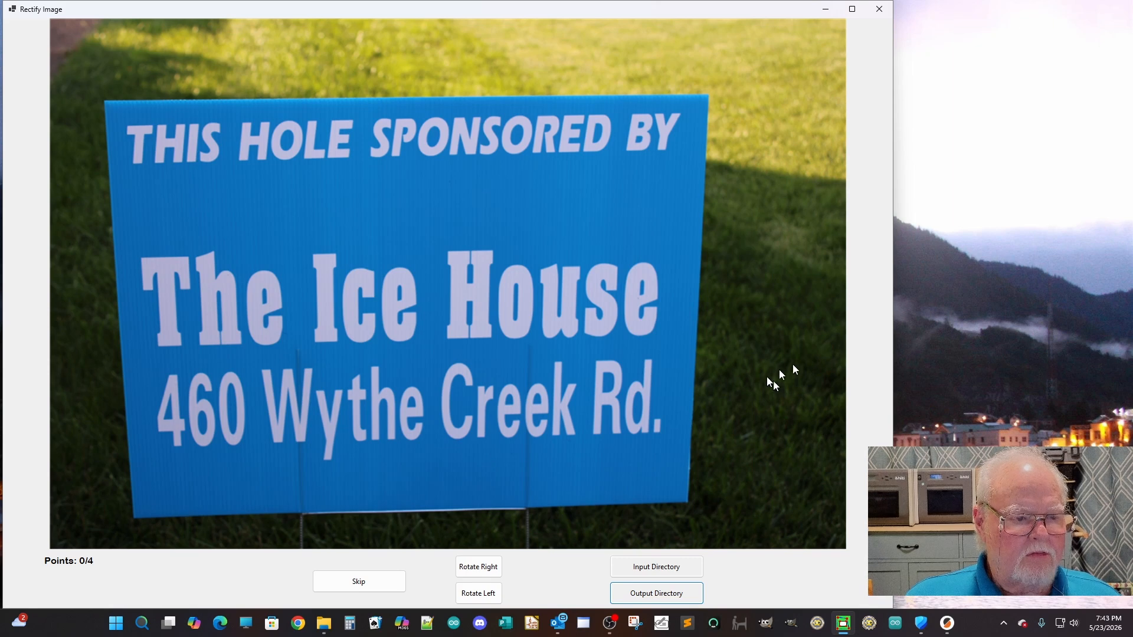
Step: Mark the upper-left and upper-right corners of the blue Ice House sign, and undo points until only the upper-left one remains
click(104, 101)
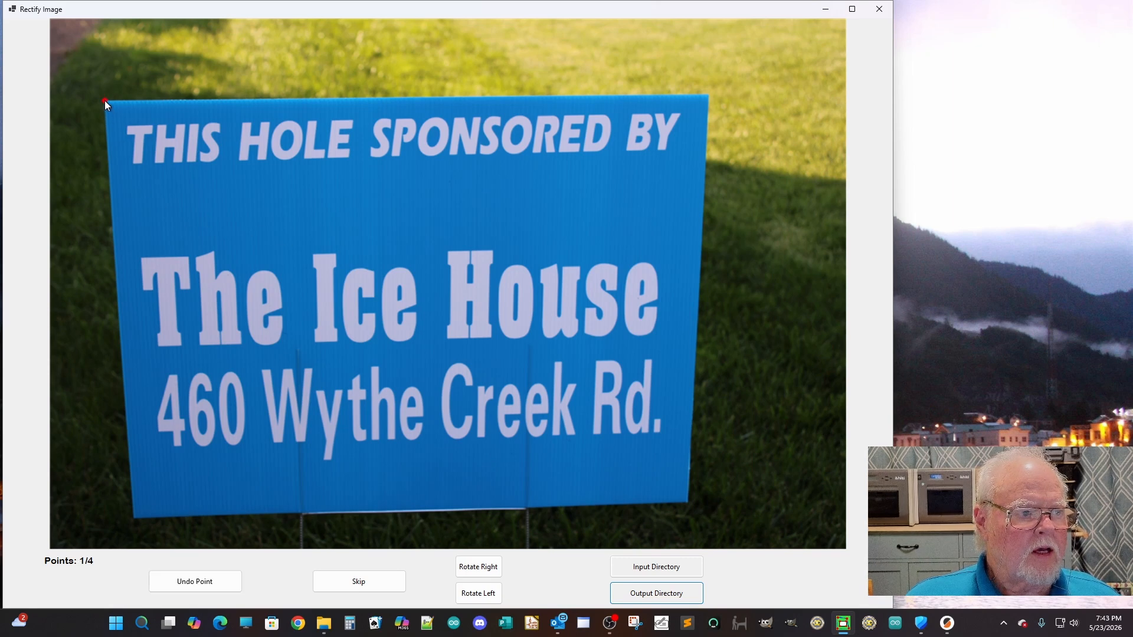
click(705, 96)
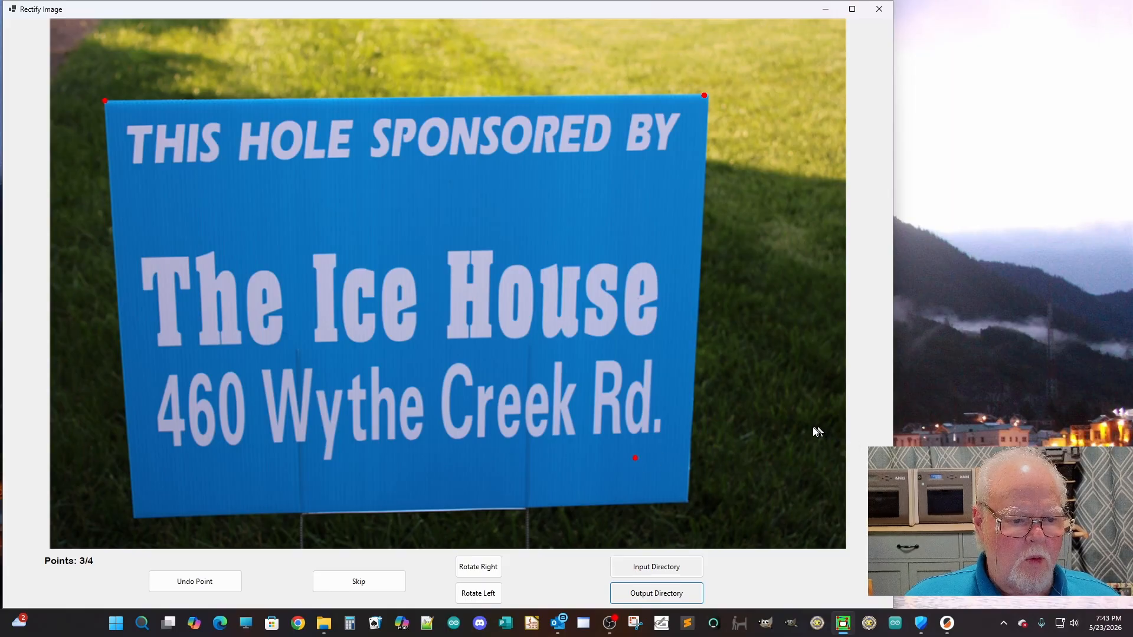
click(195, 583)
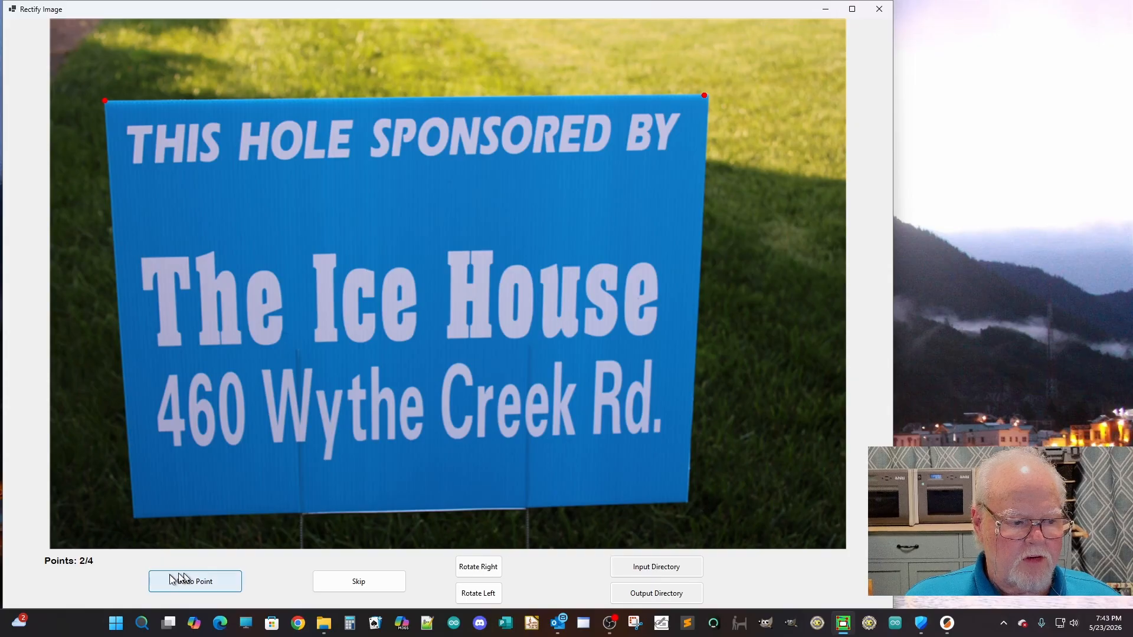
click(203, 580)
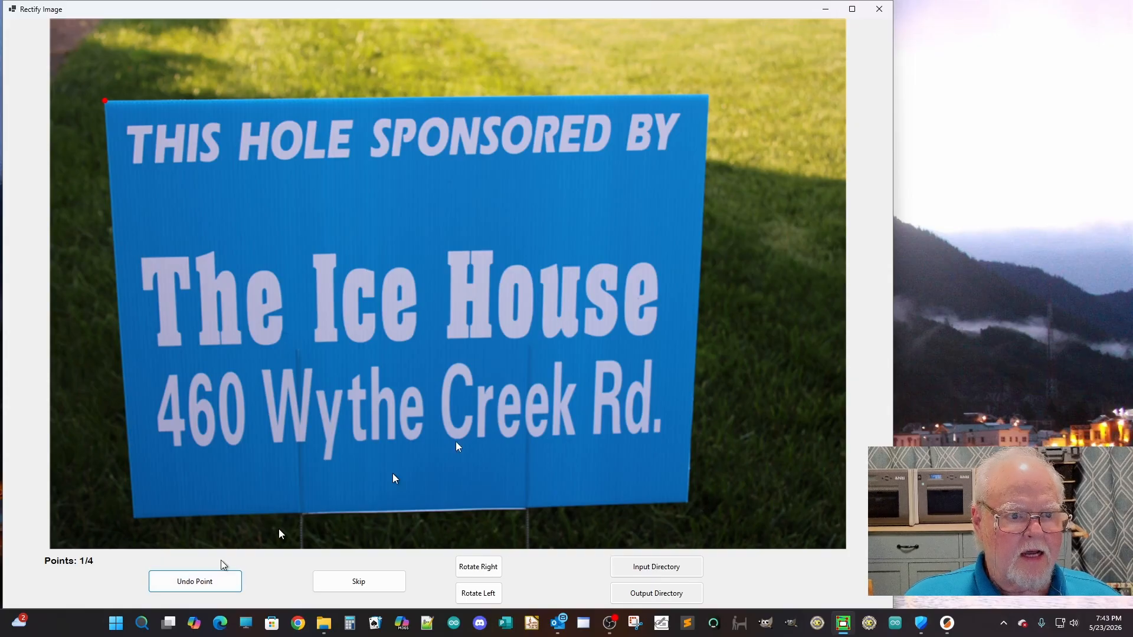
Step: Mark the Ice House sign's upper-right, lower-right and lower-left corners and rectify the image
click(707, 98)
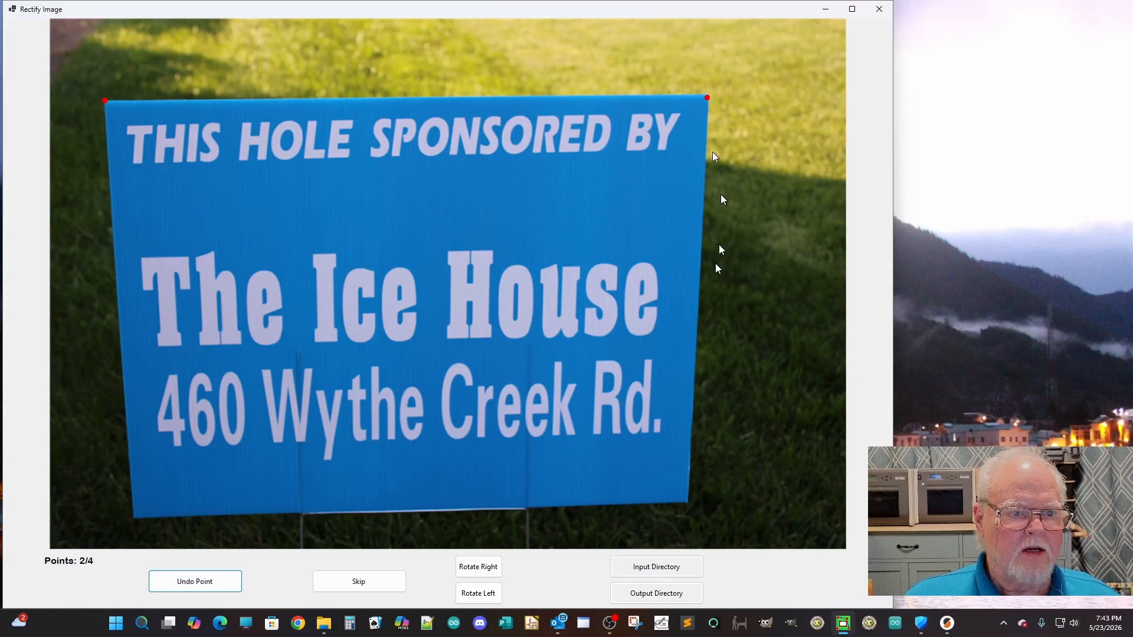
click(686, 497)
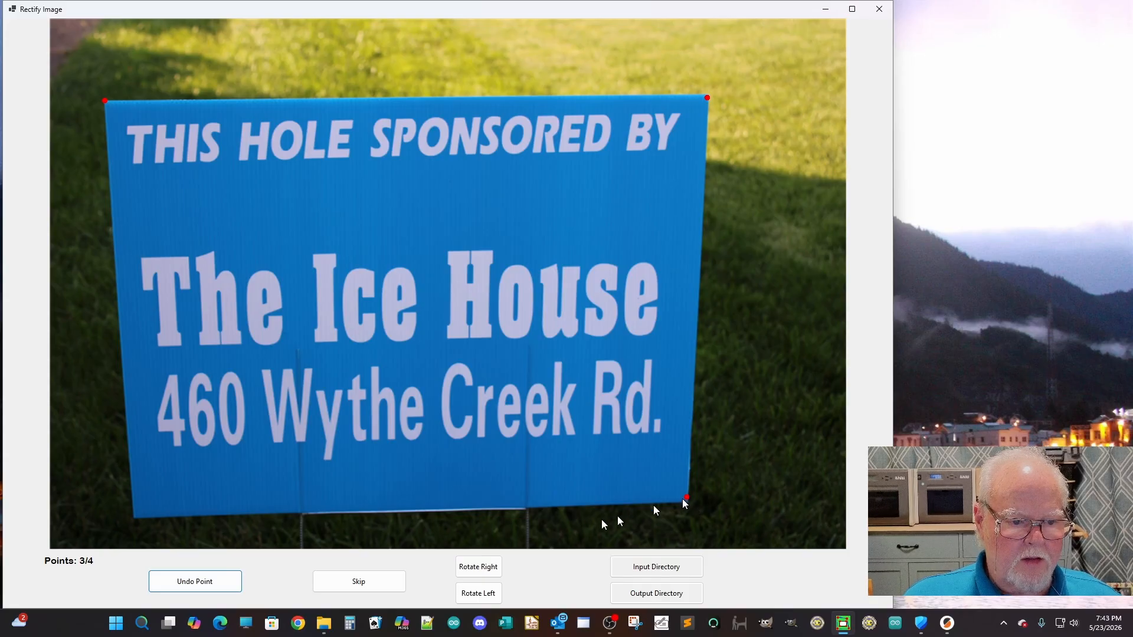
click(133, 512)
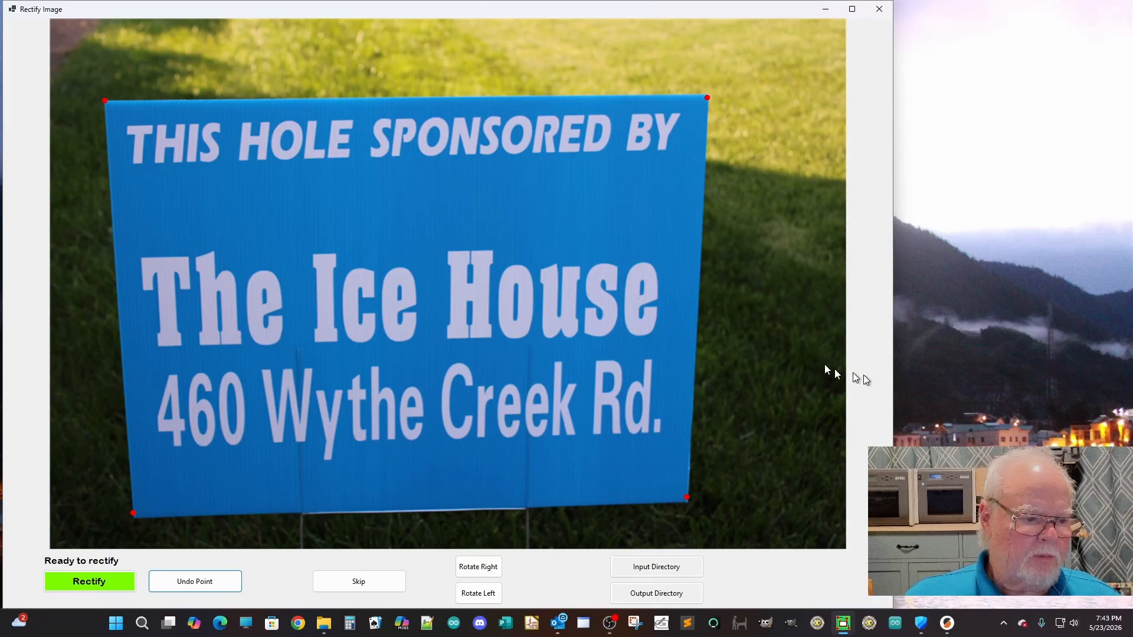
click(88, 582)
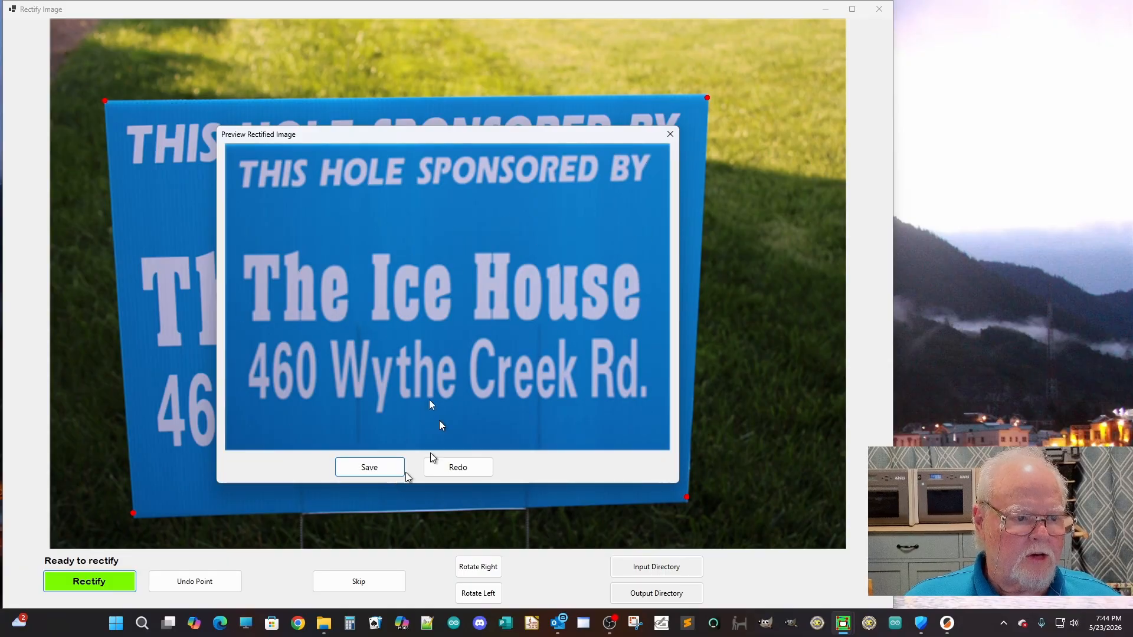
Step: Save the rectified sign image as a PNG named The Ice House in the New Crops folder
click(372, 468)
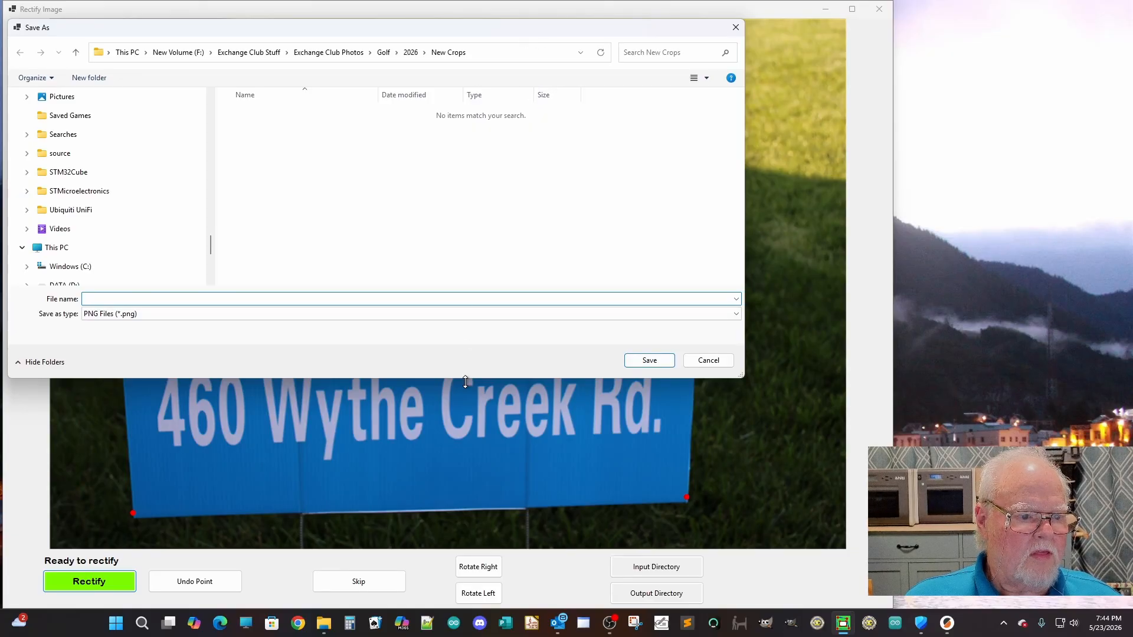
drag(465, 382, 455, 309)
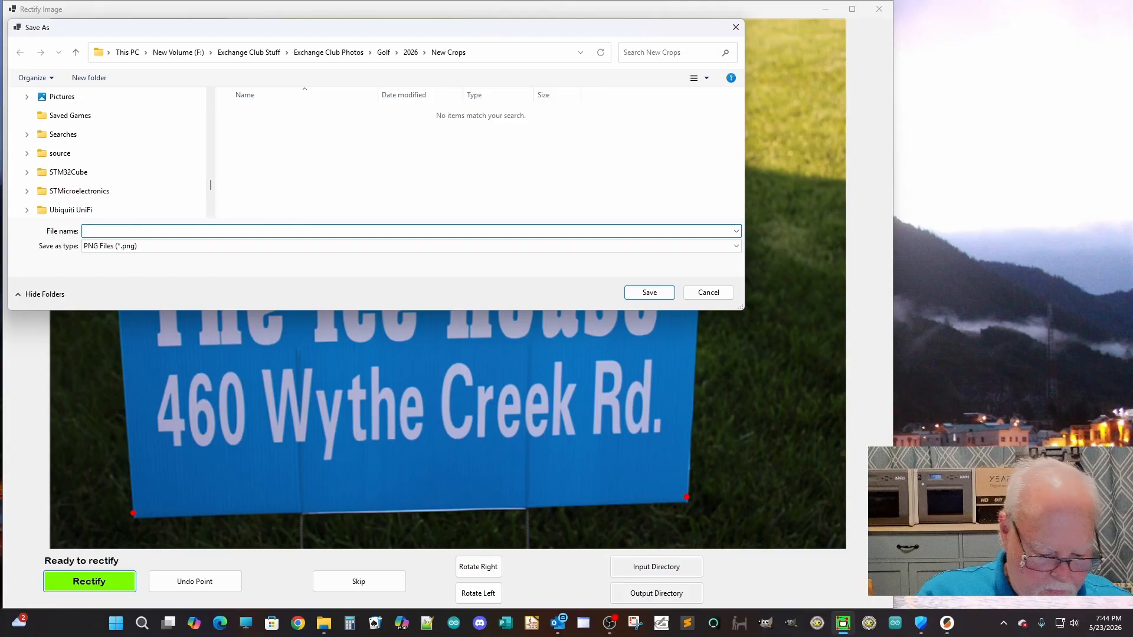
text(he I)
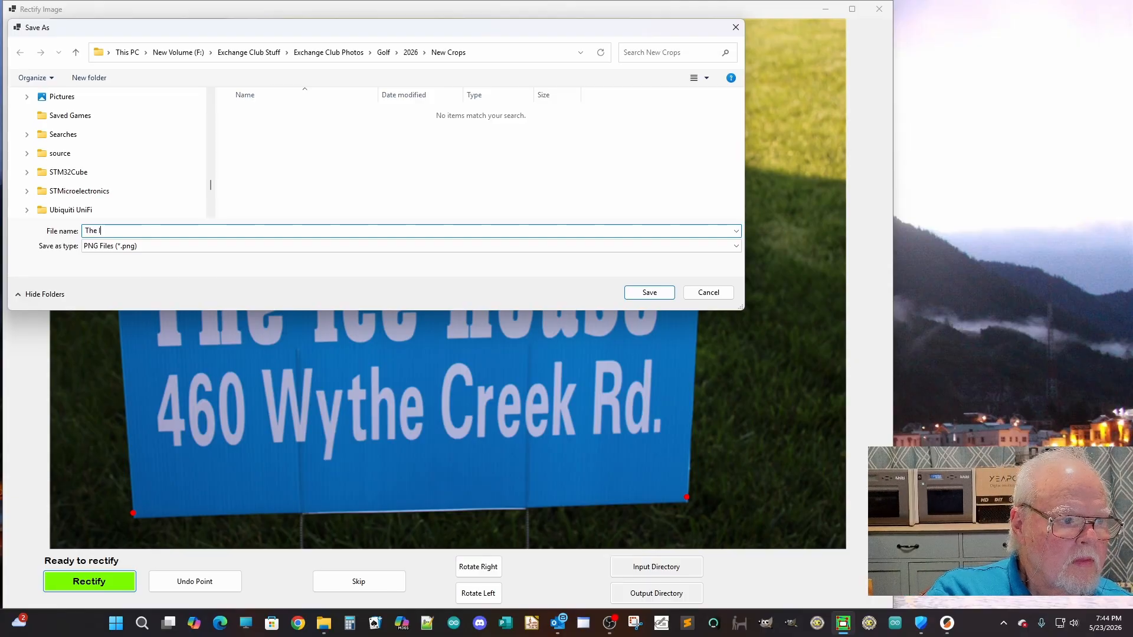
text(ce House)
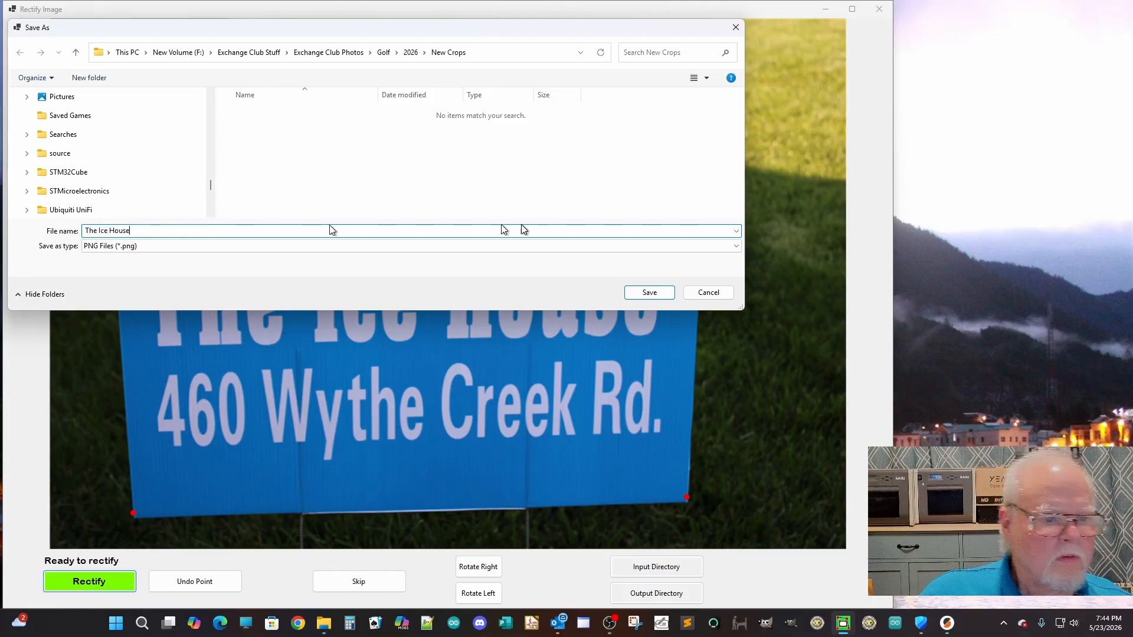
click(649, 292)
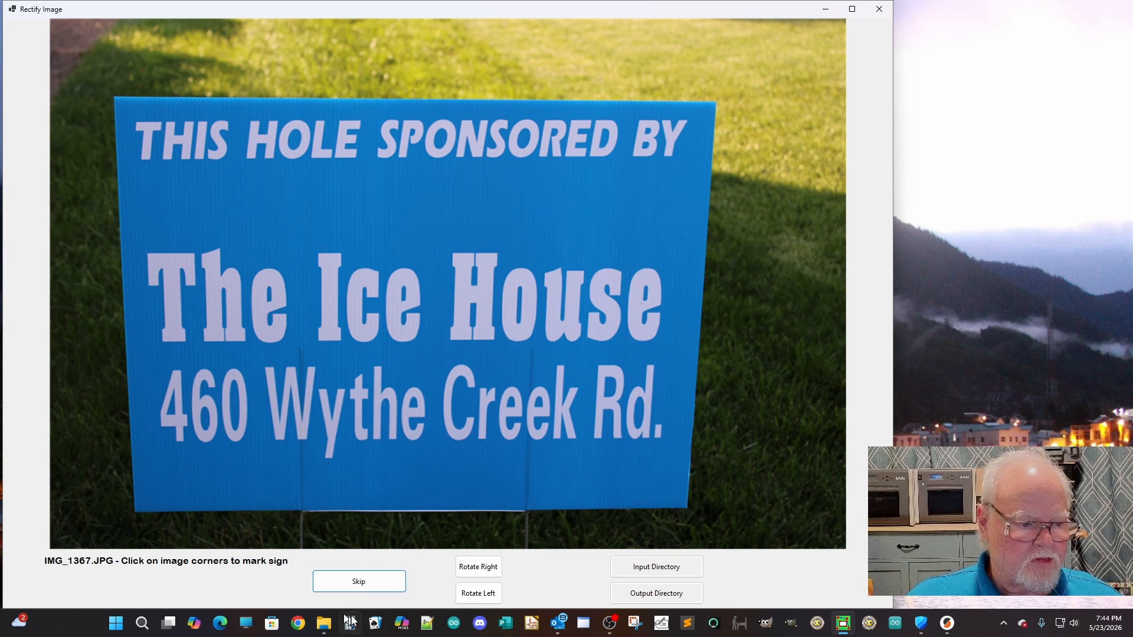
Step: Skip the second Ice House photo and rectify the red Scooter's Plumbing sign by marking its four corners clockwise from the upper left
click(360, 583)
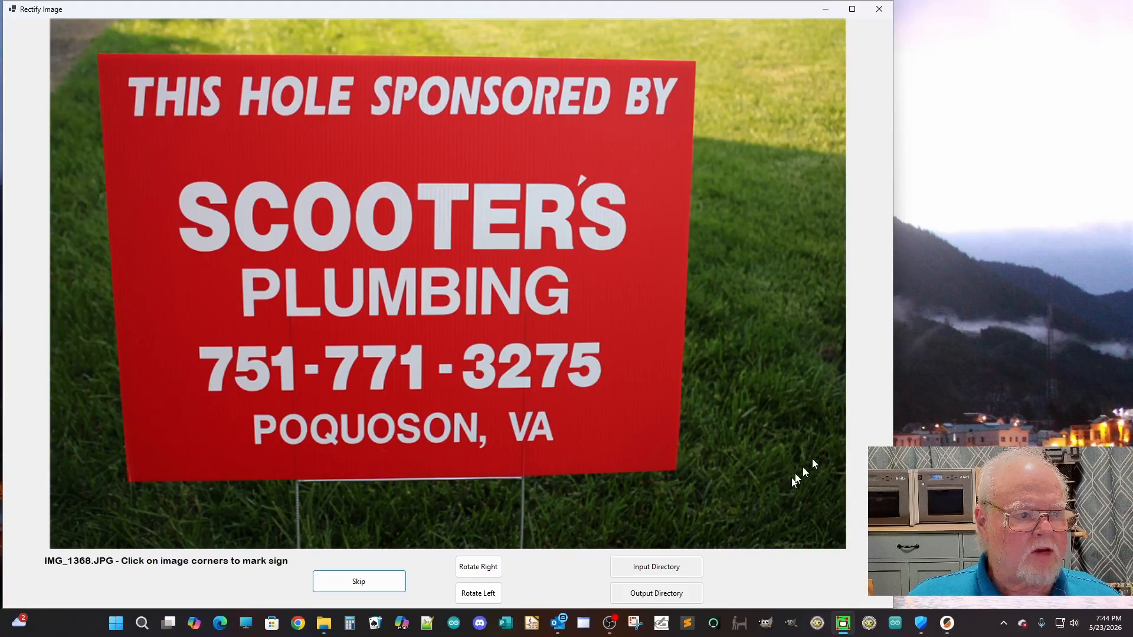
click(101, 55)
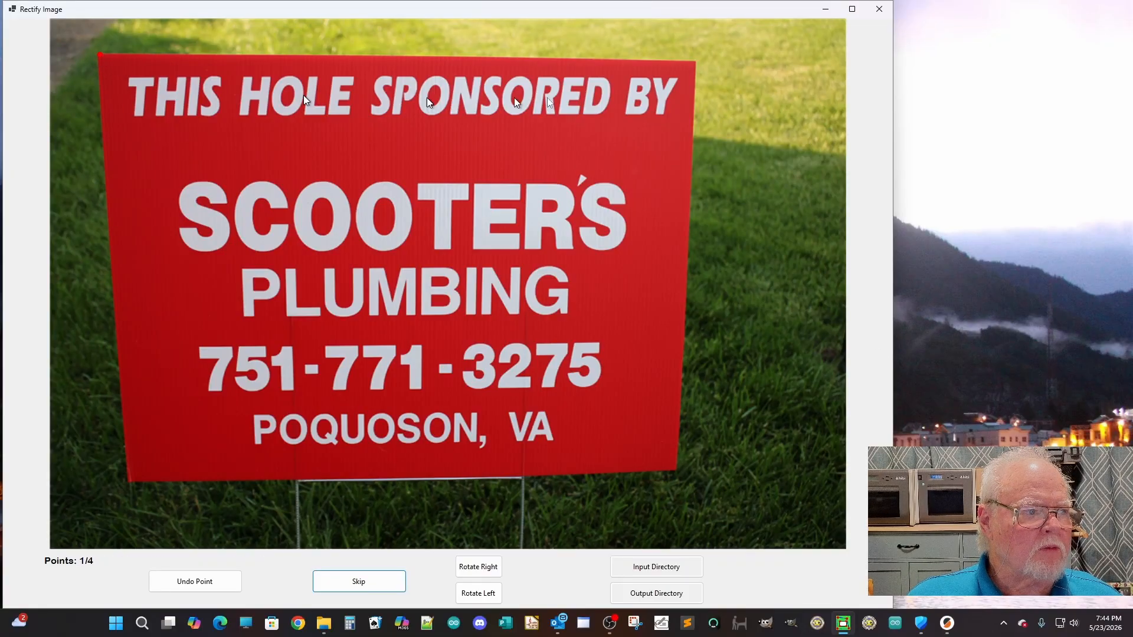
click(693, 63)
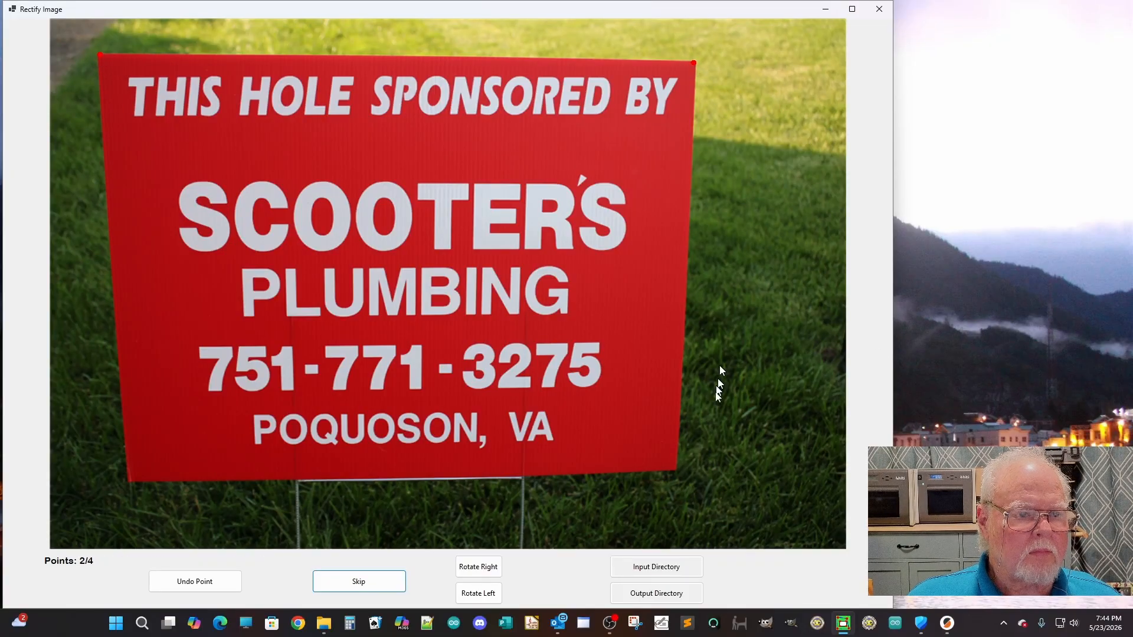
click(675, 470)
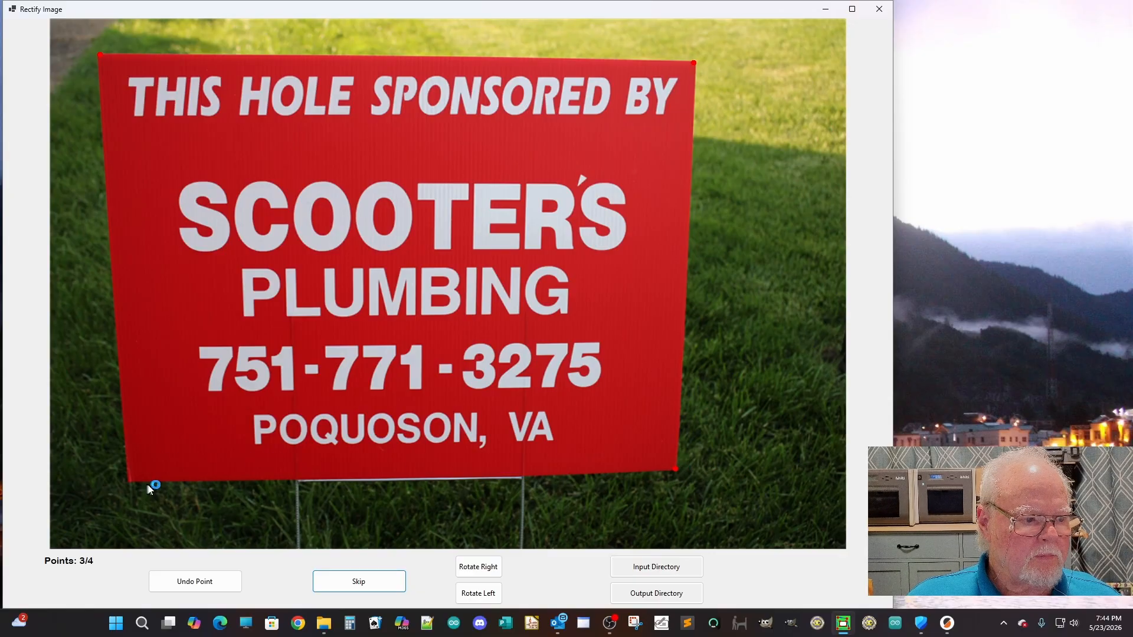
click(133, 480)
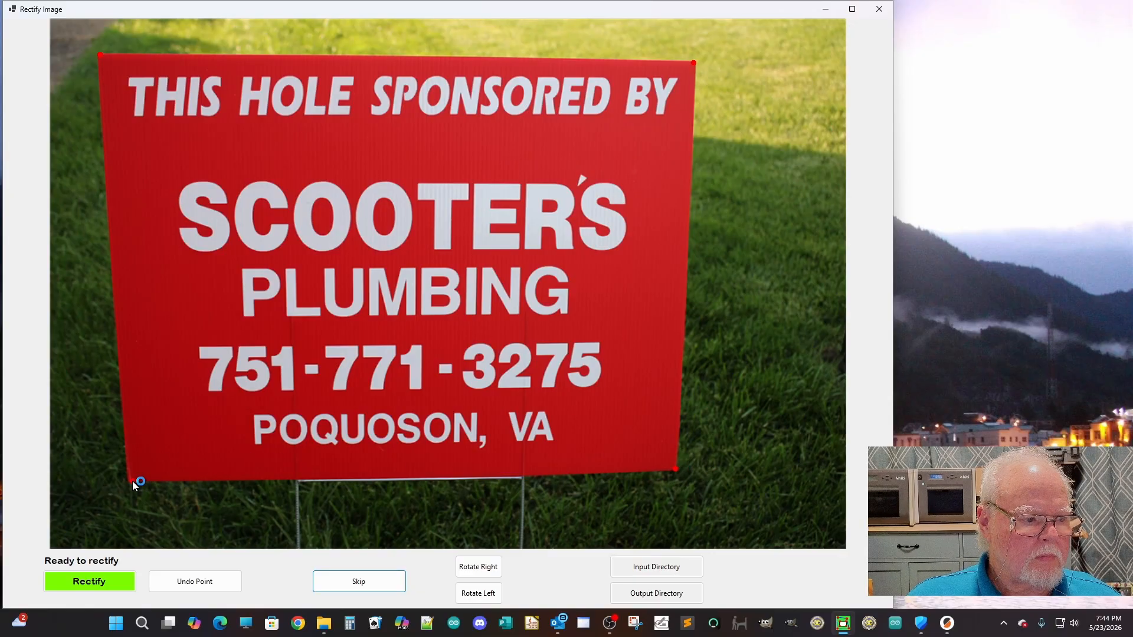
click(85, 583)
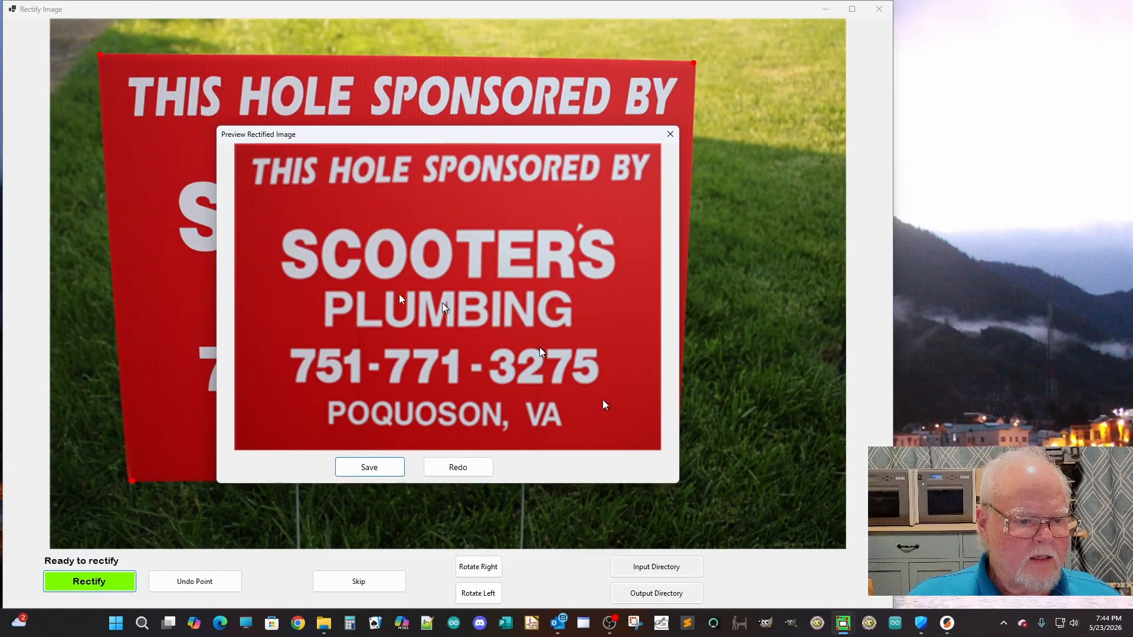
Step: Save the rectified Scooter's Plumbing sign as a PNG named Scooters in the New Crops folder
click(371, 468)
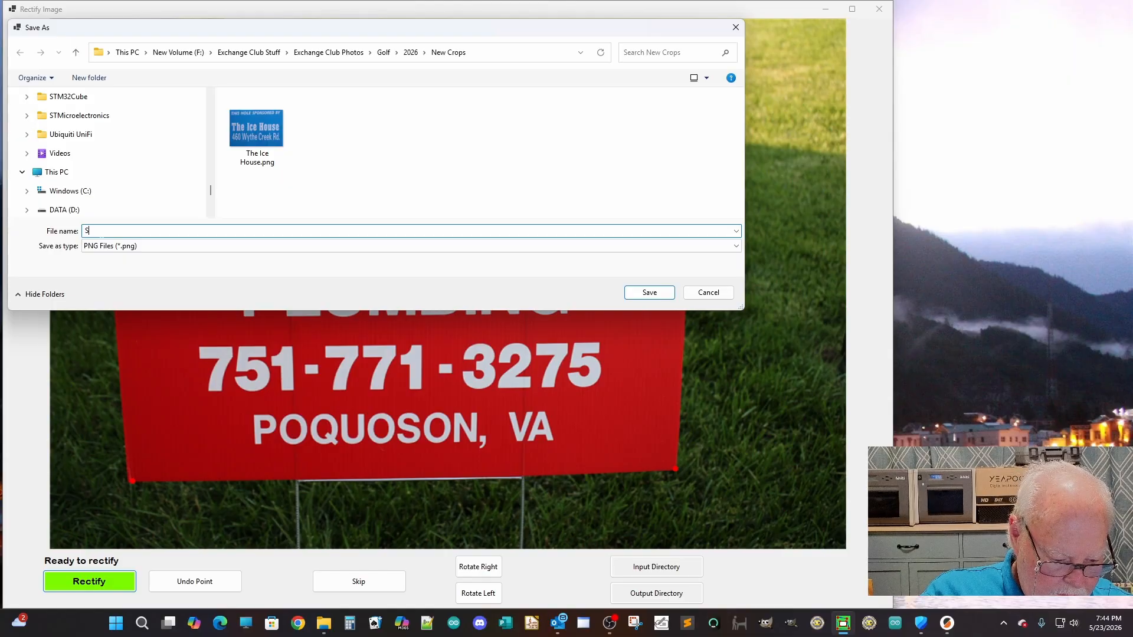
text(Scooters)
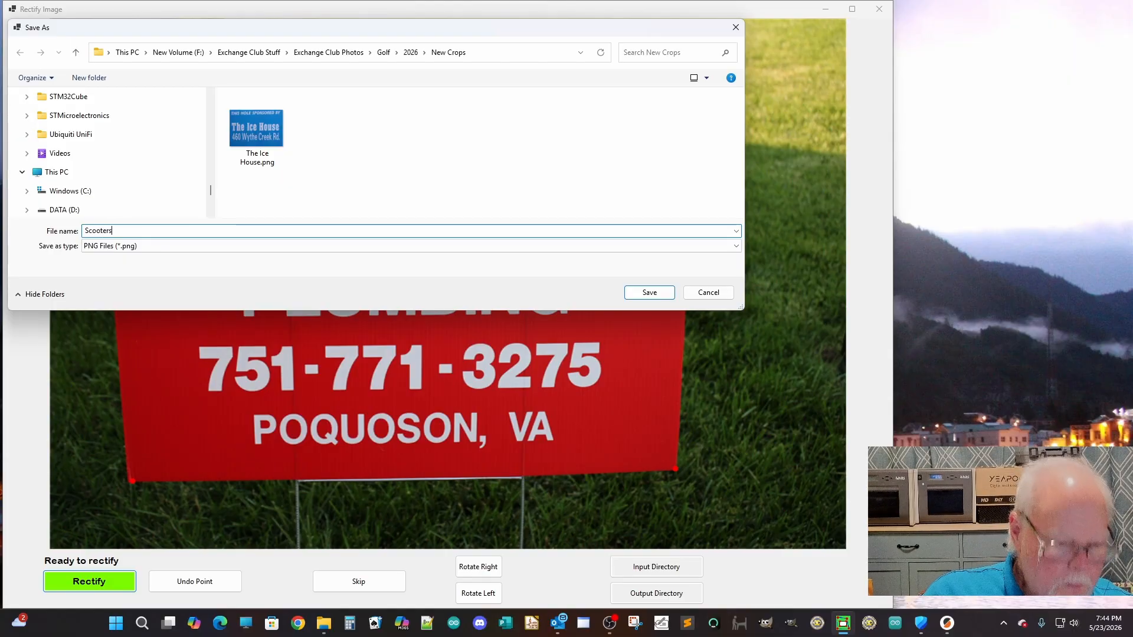
click(660, 292)
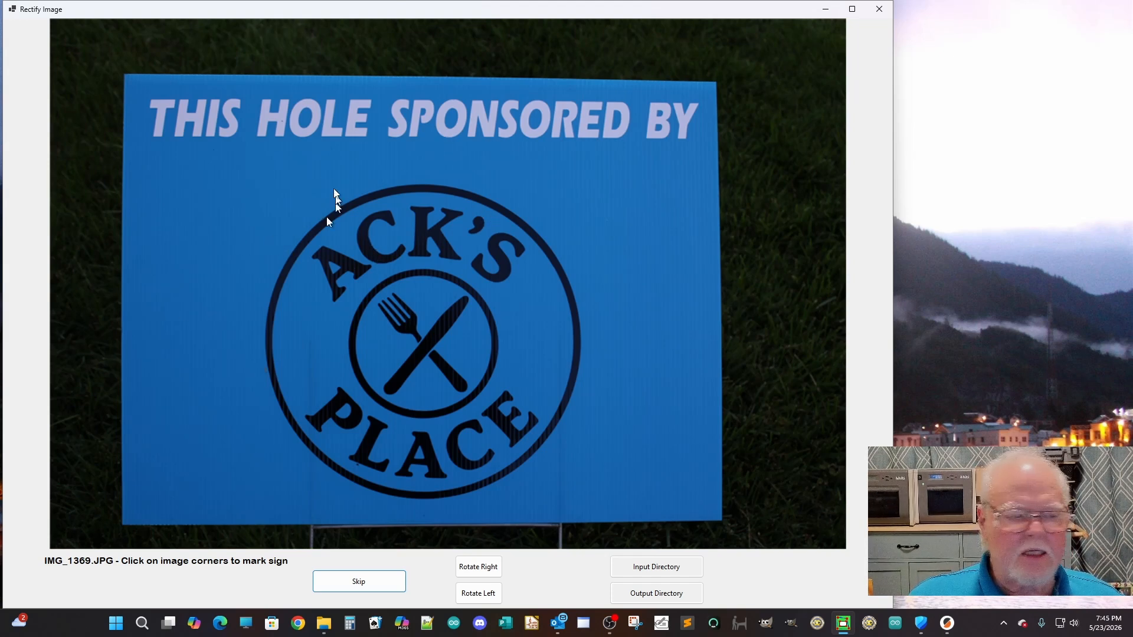
Step: Try rectifying the Ack's Place sign with the lower-left point placed below the actual corner, and discard that preview to redo the marking
click(126, 76)
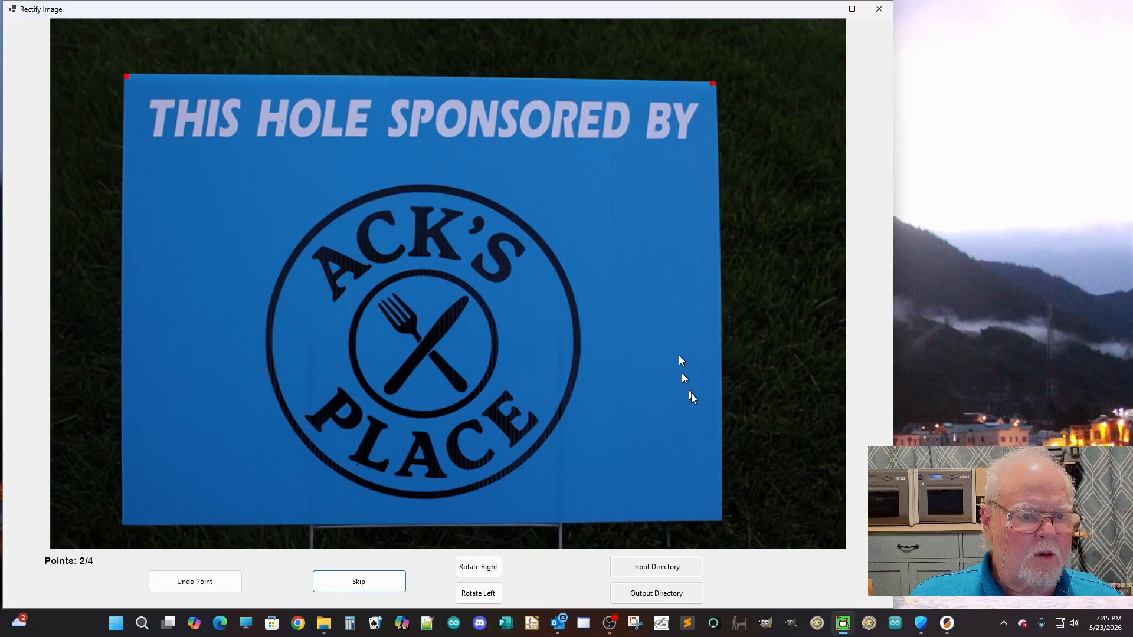
click(720, 519)
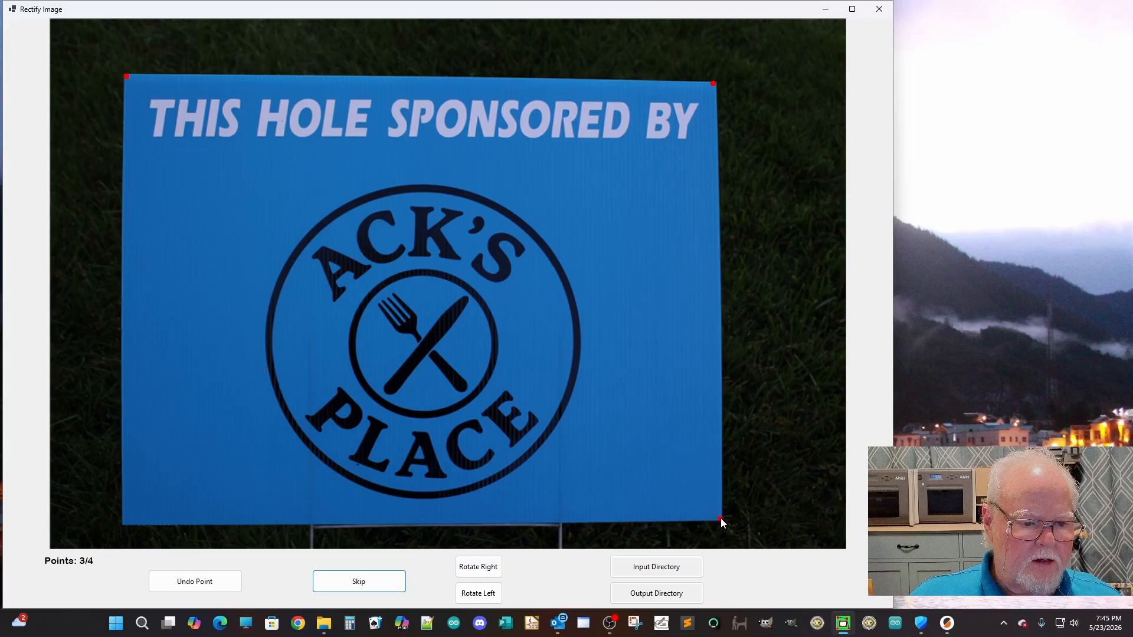
click(122, 539)
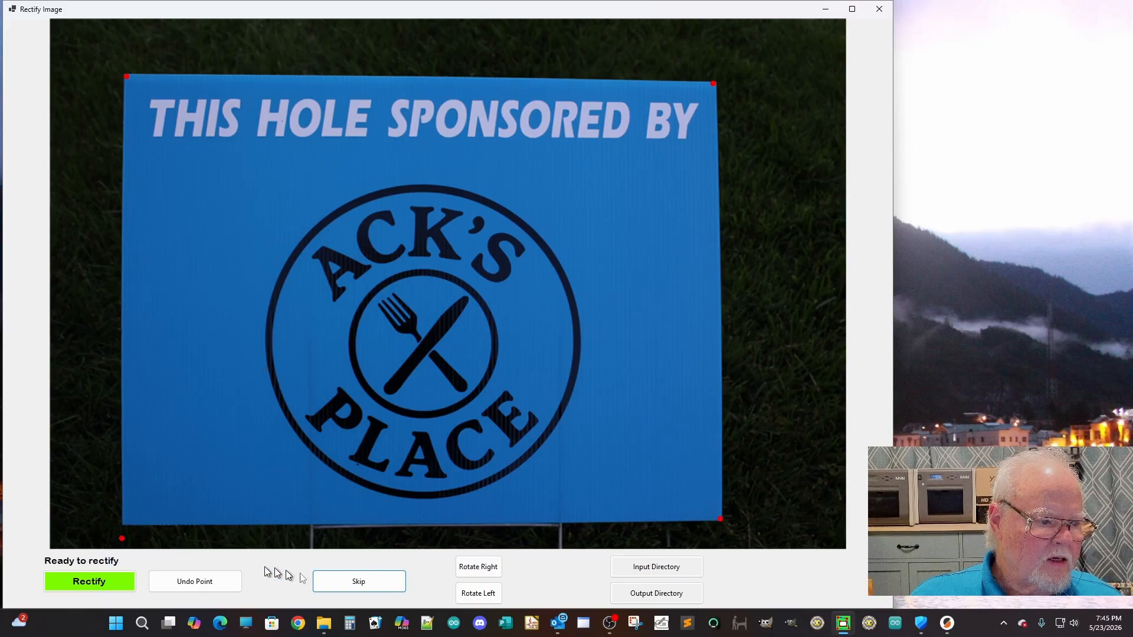
click(94, 581)
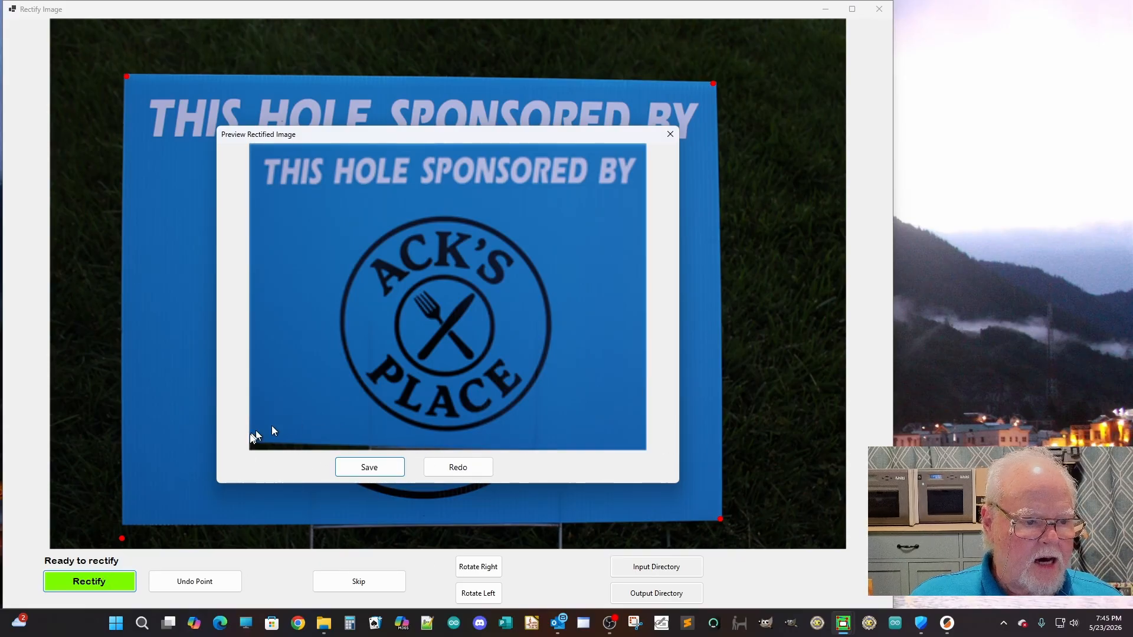
click(458, 467)
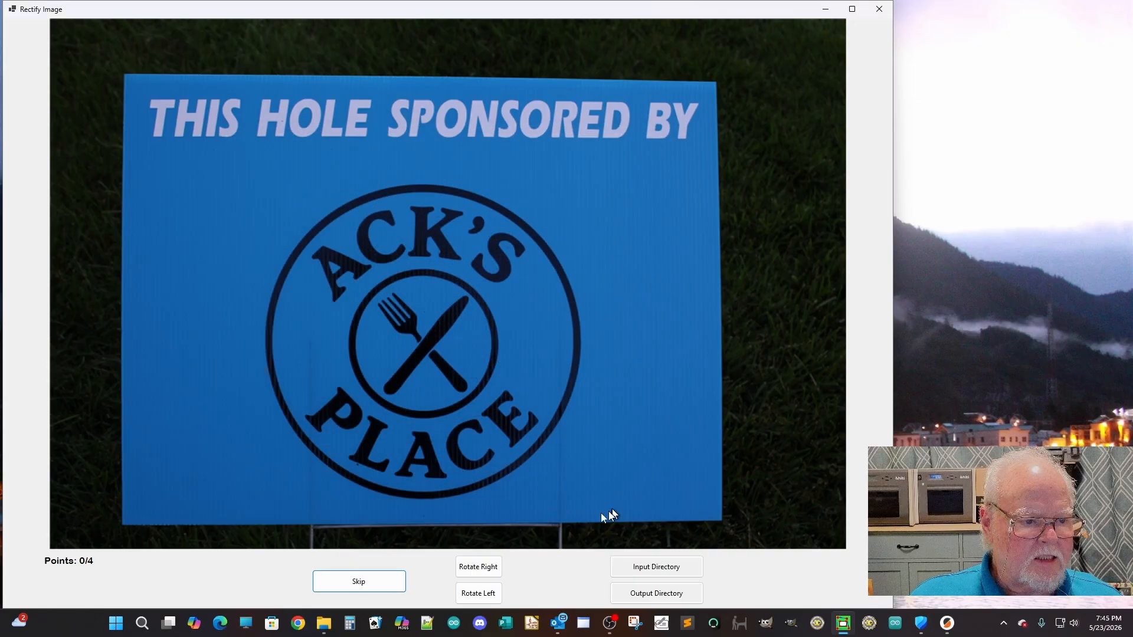
Step: Mark the four corners of the blue Ack's Place sign clockwise from the upper left and rectify the image
click(127, 77)
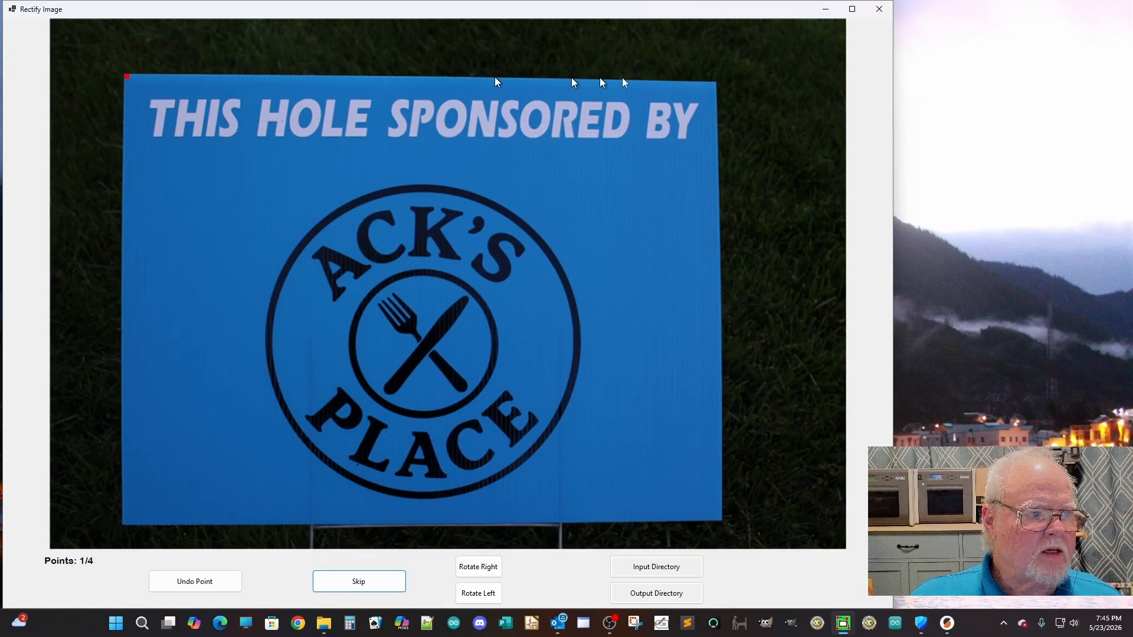
click(714, 86)
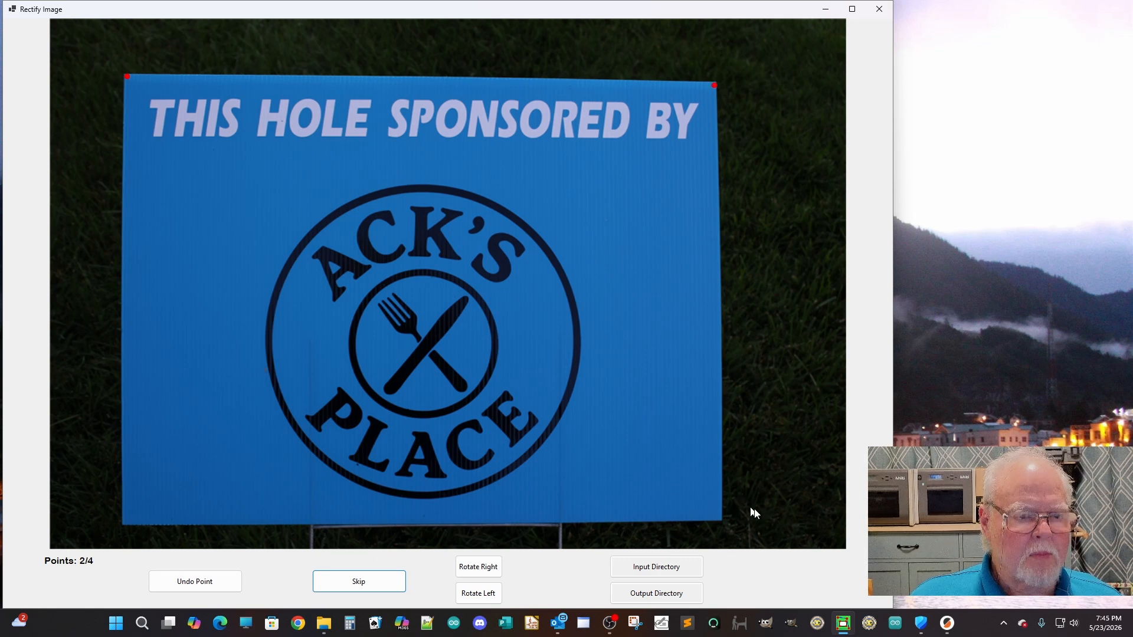
click(718, 515)
click(125, 519)
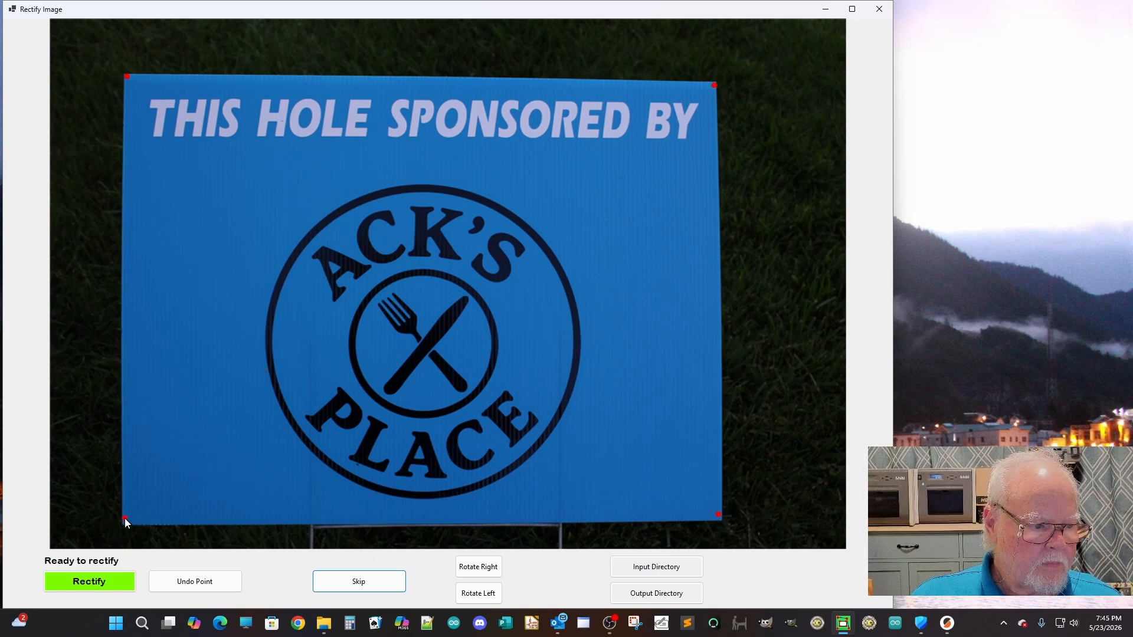
click(99, 582)
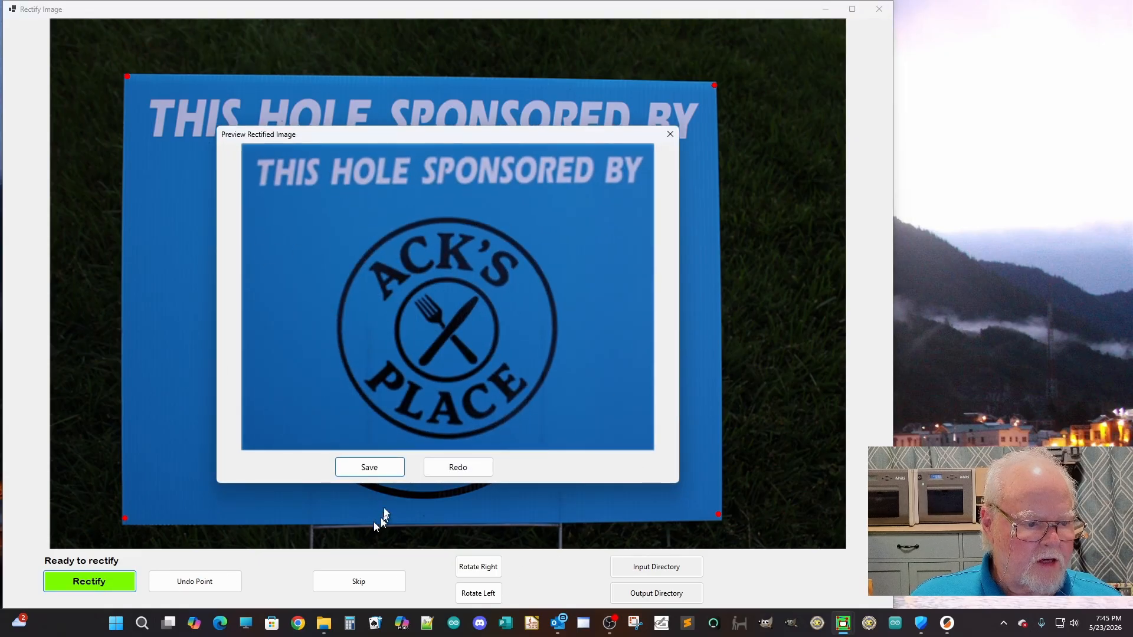
Step: Save the rectified Ack's Place sign as a PNG named ACKS in the New Crops folder
click(370, 467)
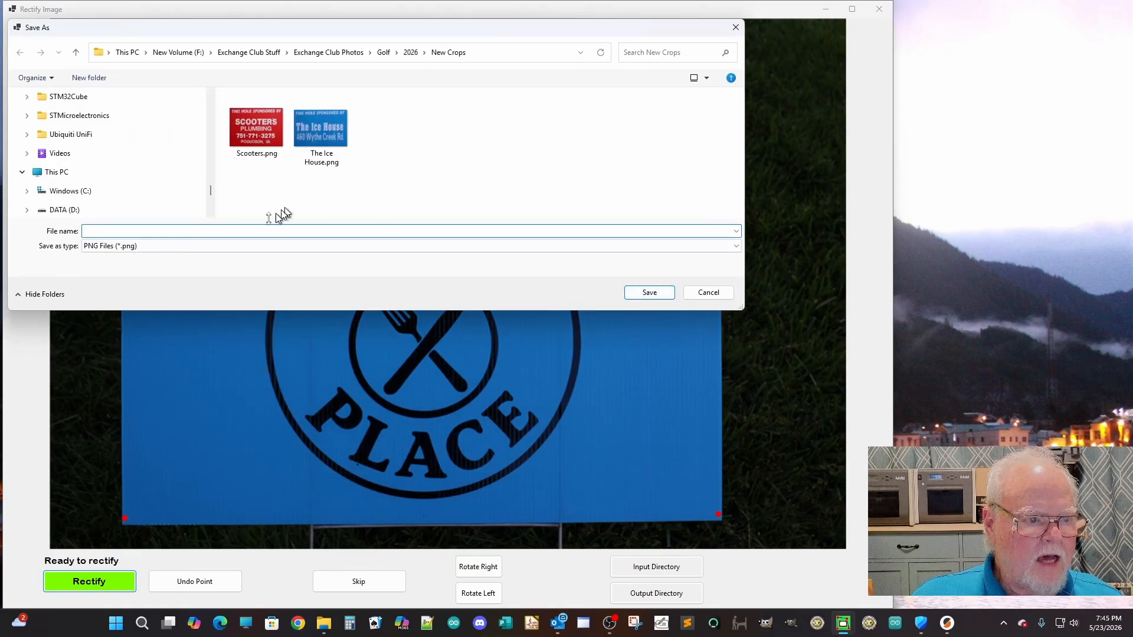
text(ACKS)
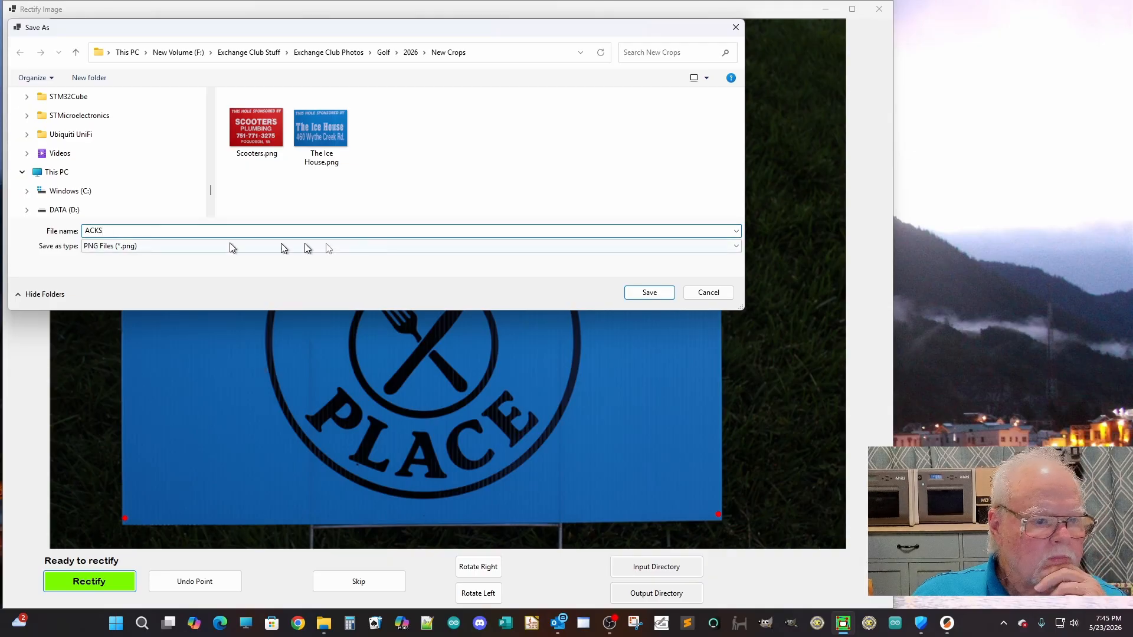
click(663, 292)
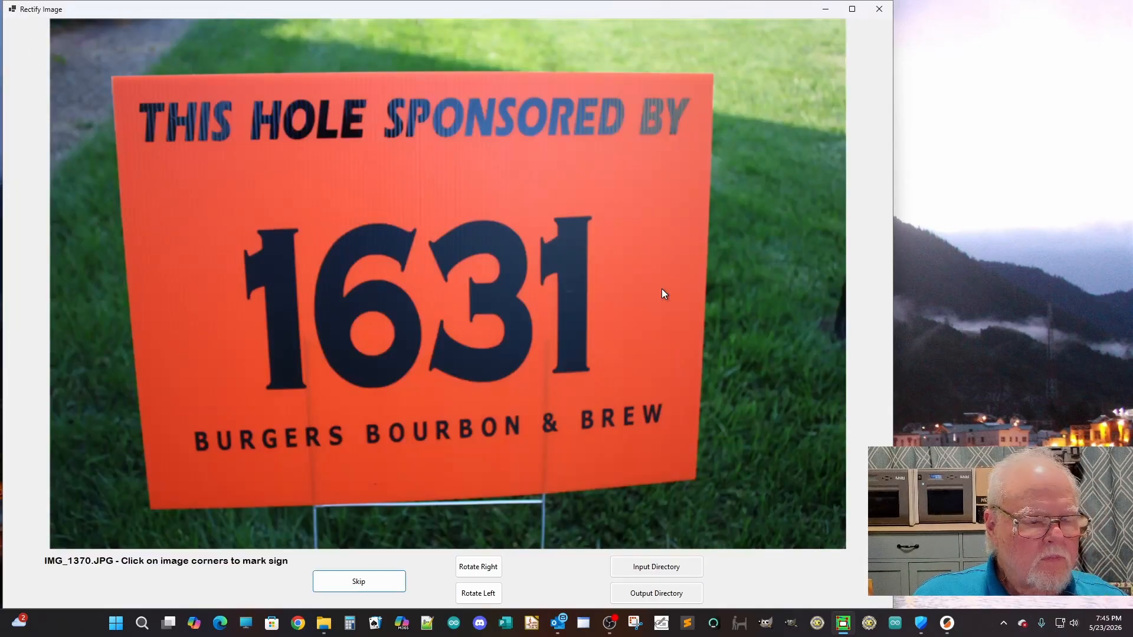
Step: Mark the four corners of the orange 1631 Burgers Bourbon & Brew sign clockwise from the upper left and rectify it
click(114, 77)
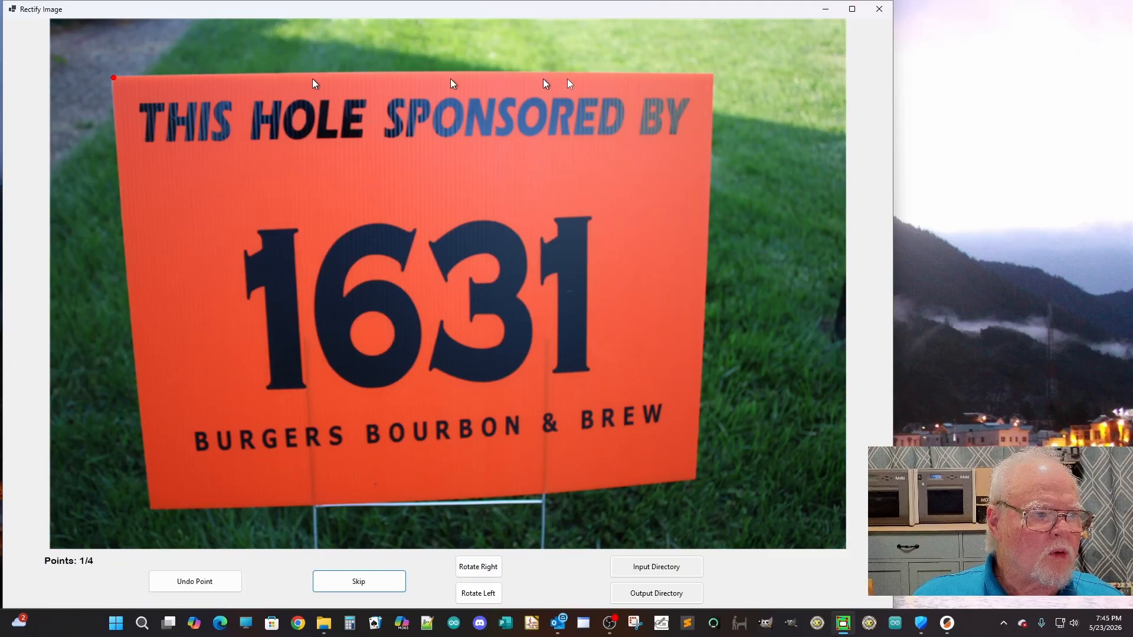
click(707, 74)
click(689, 473)
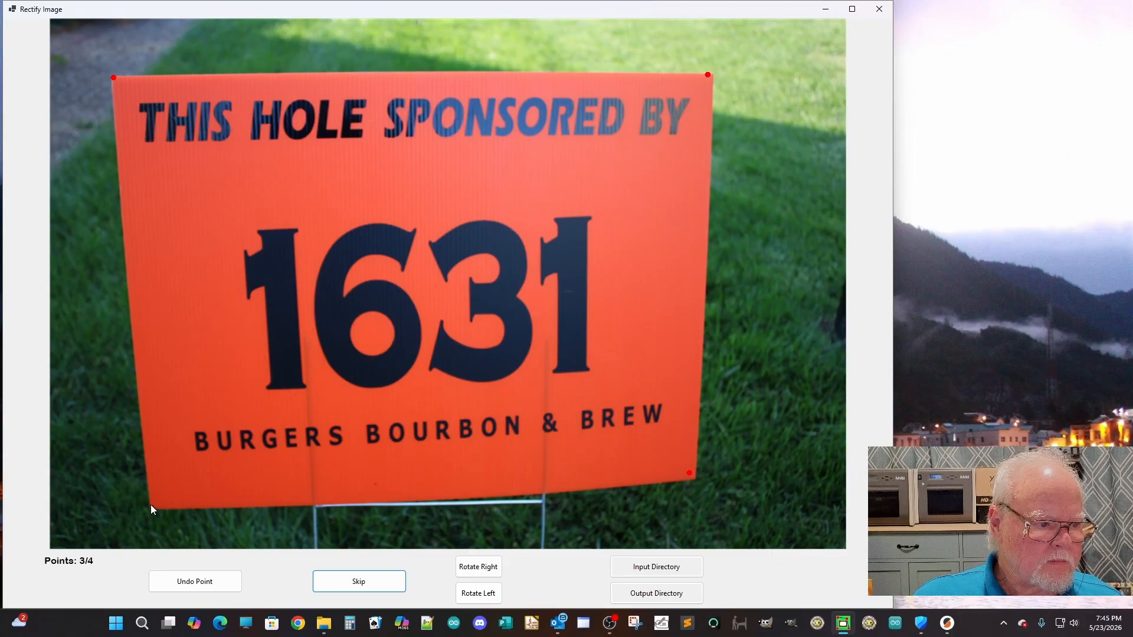
click(151, 505)
click(126, 577)
Step: Save the rectified orange sign as a PNG named 1631 in the New Crops folder
click(357, 466)
text(1631)
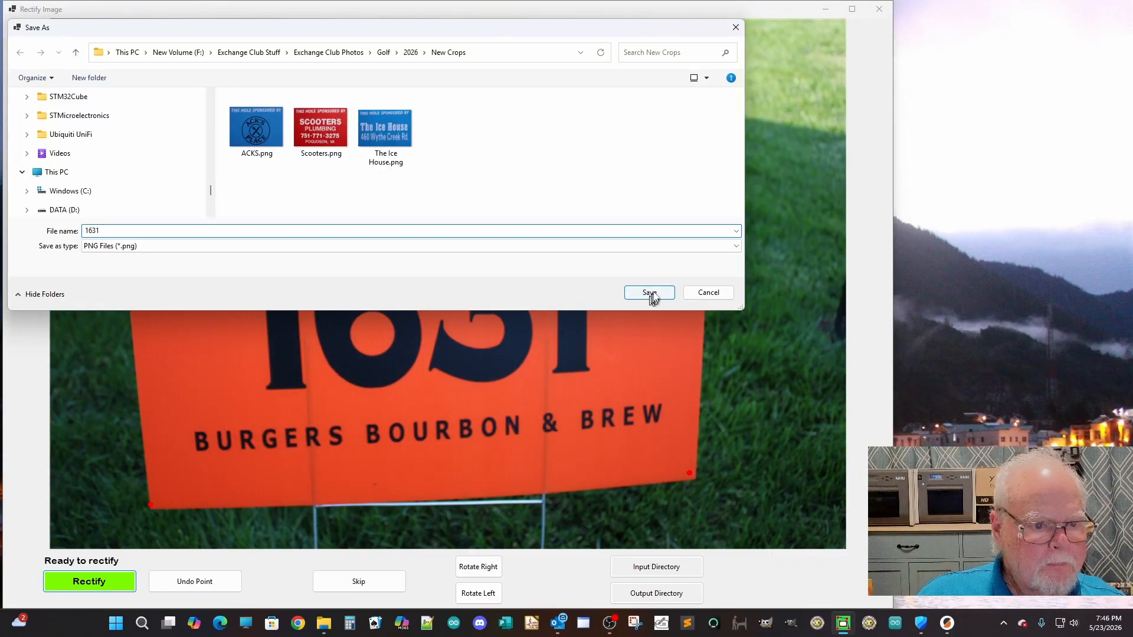
click(649, 293)
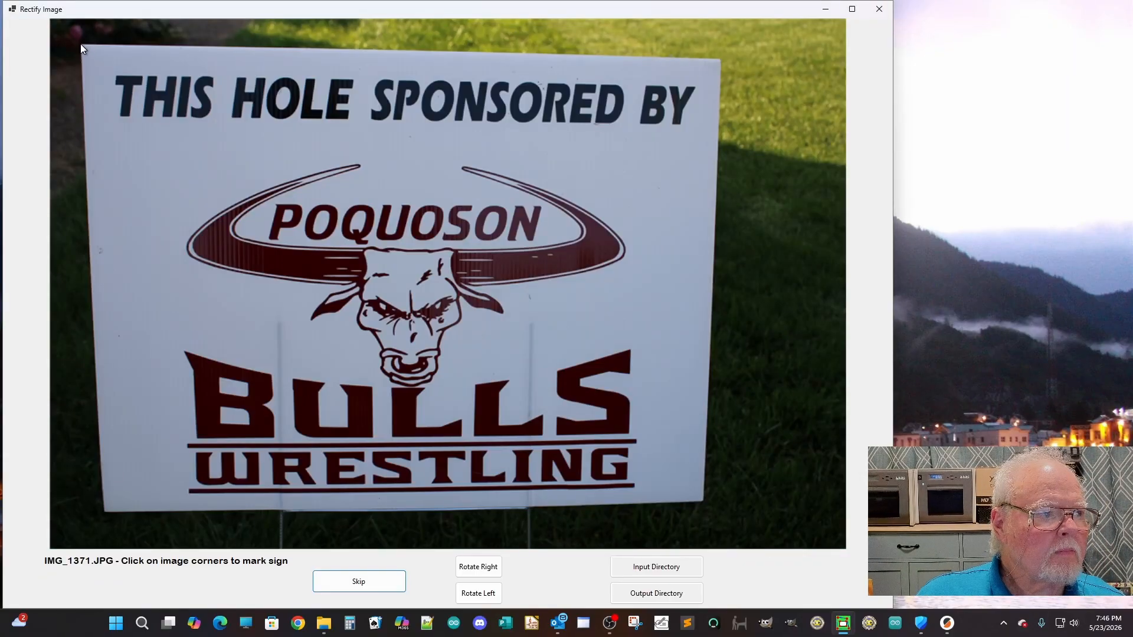
Step: Mark the four corners of the white Poquoson Bulls Wrestling sign clockwise from the upper left and rectify it
click(81, 44)
click(716, 61)
click(697, 498)
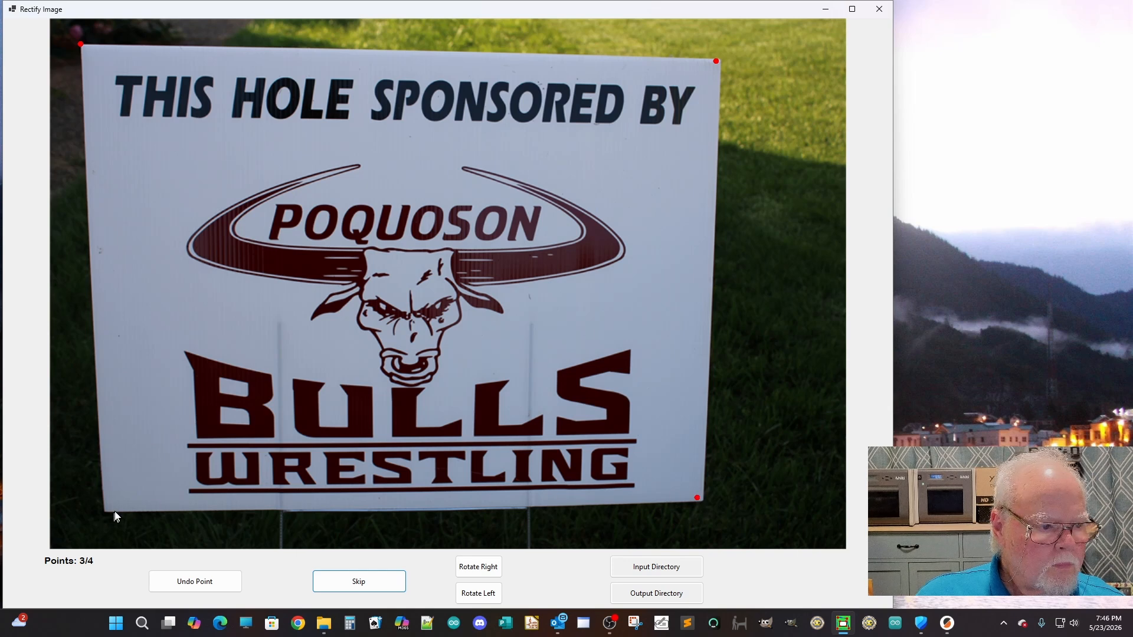
click(106, 508)
click(127, 576)
Step: Save the rectified wrestling sign as a PNG named Bulls in the New Crops folder
click(381, 469)
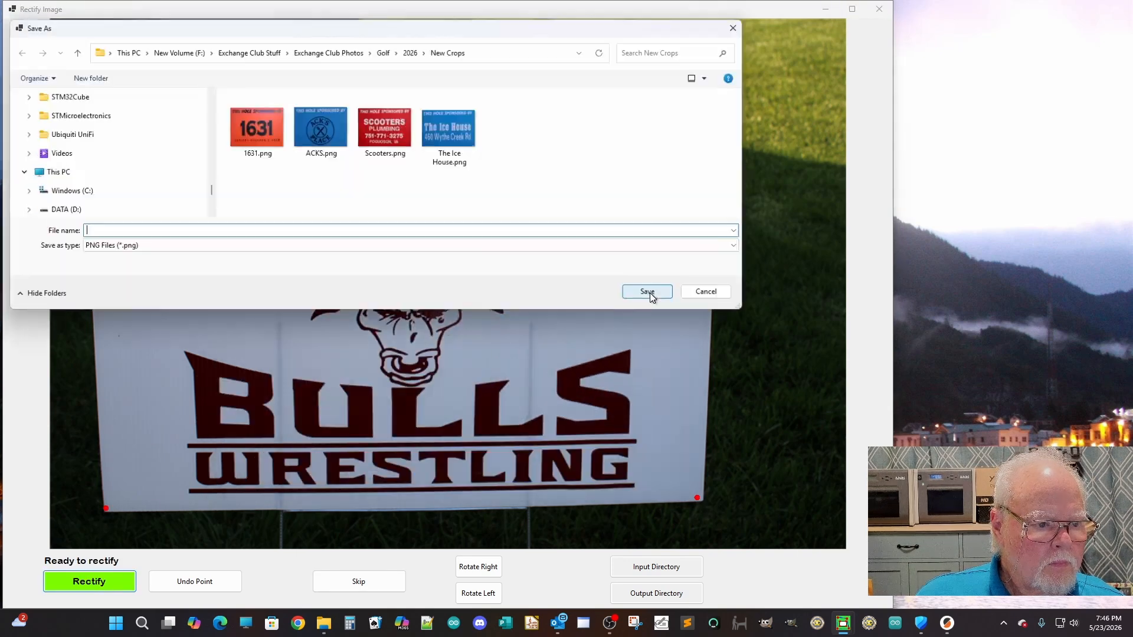
text(Bulls)
click(649, 292)
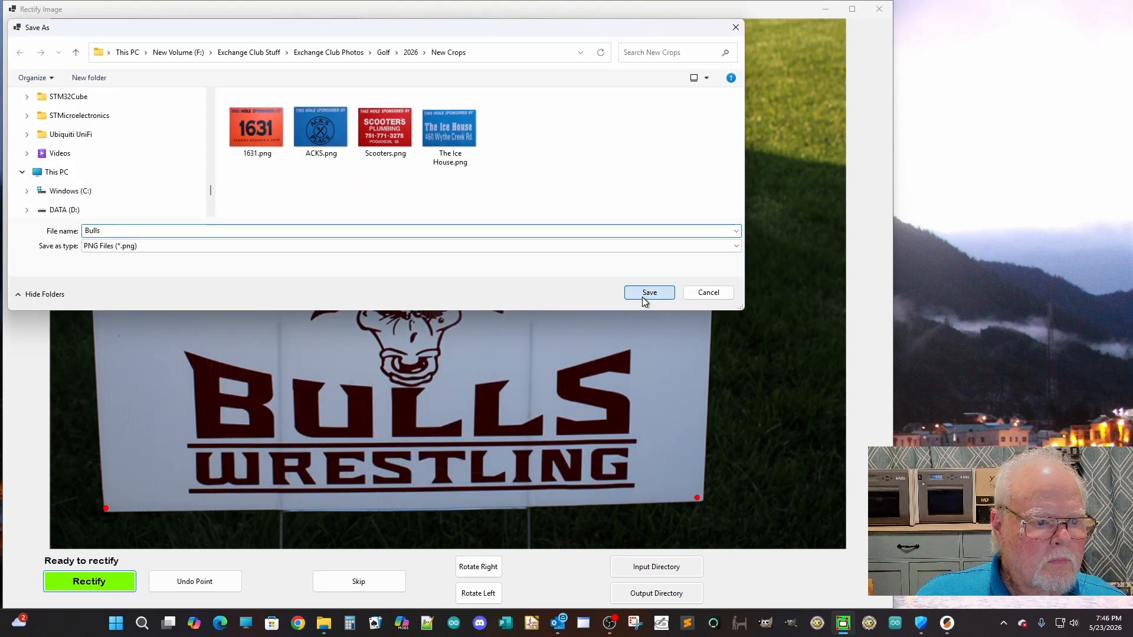
Step: Mark the four corners of the white Mat Talk Online sign clockwise from the upper left and rectify it
click(144, 94)
click(719, 86)
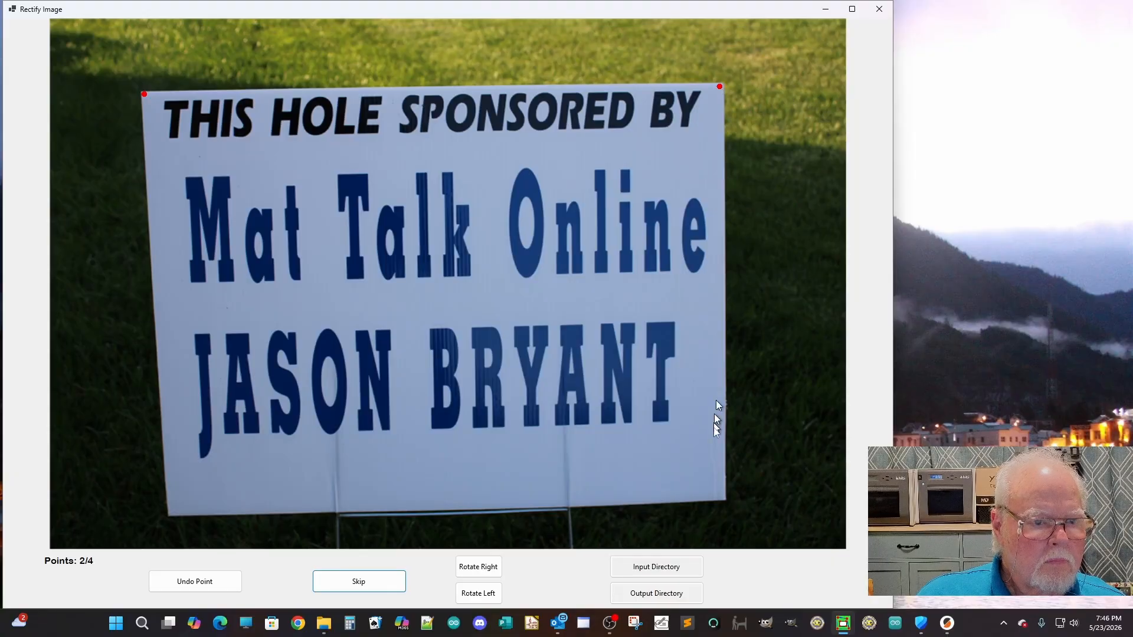
click(170, 513)
click(112, 584)
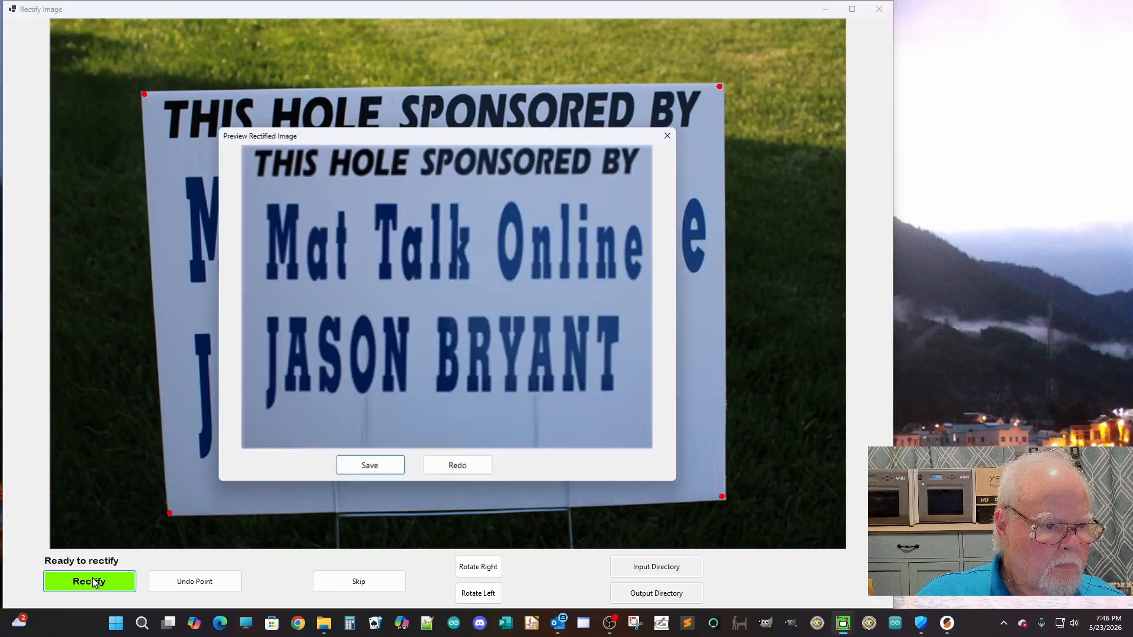
Step: Save the rectified sign as a PNG named Mat in New Crops, and skip the second Mat Talk Online photo
click(372, 485)
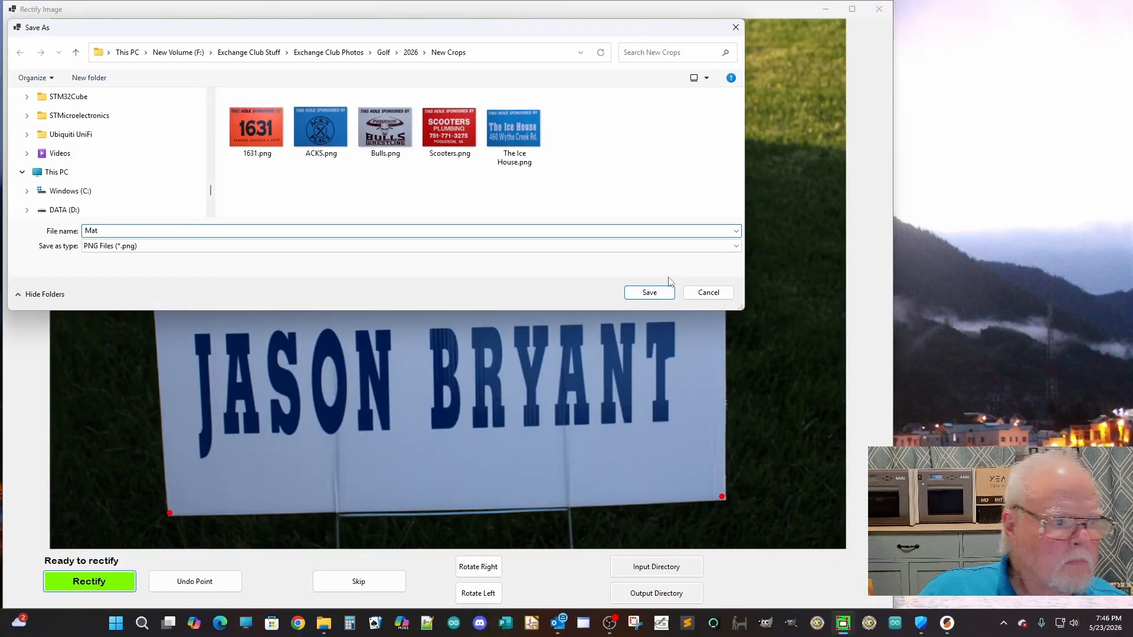
click(652, 292)
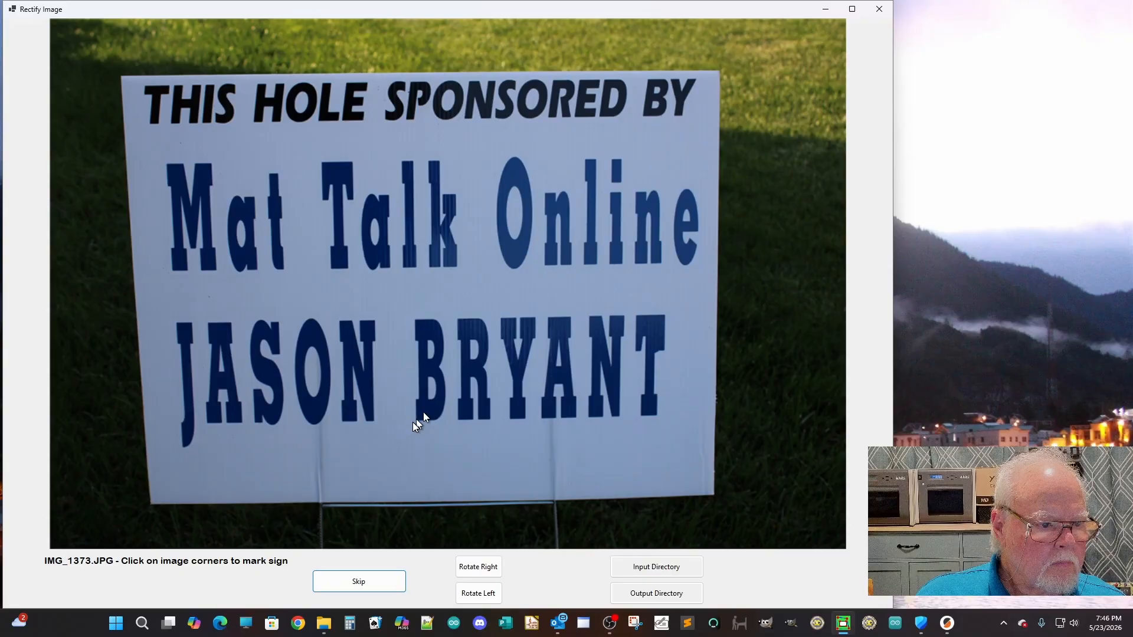
click(360, 580)
Step: Mark the four corners of the Taylor Dental Care sign clockwise from the upper left and rectify it
click(118, 79)
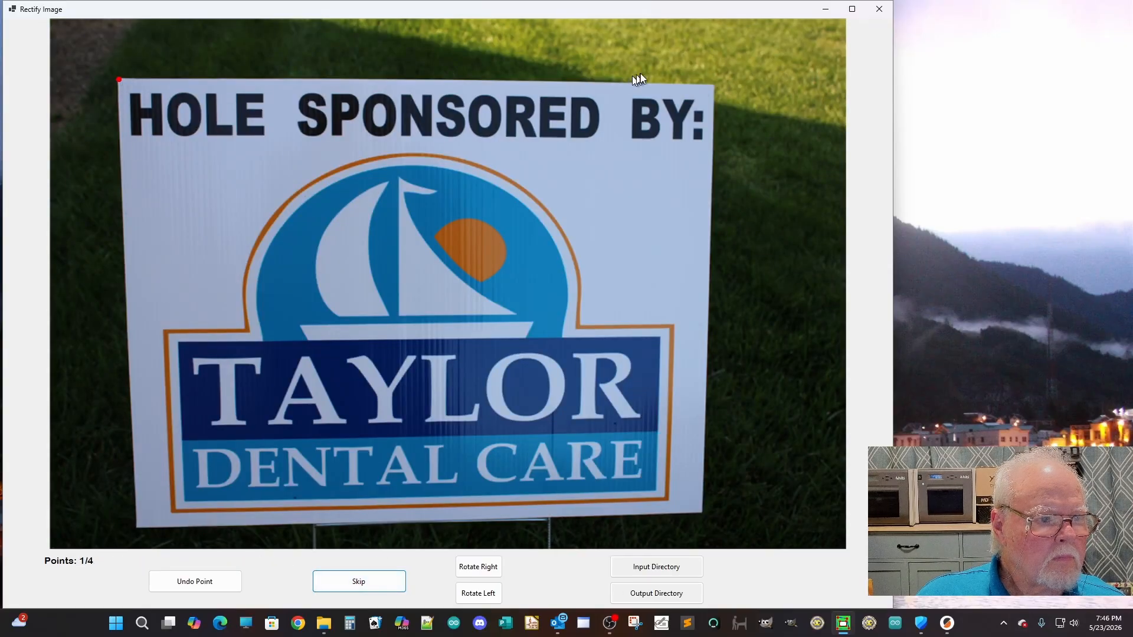
click(711, 88)
click(700, 511)
click(139, 525)
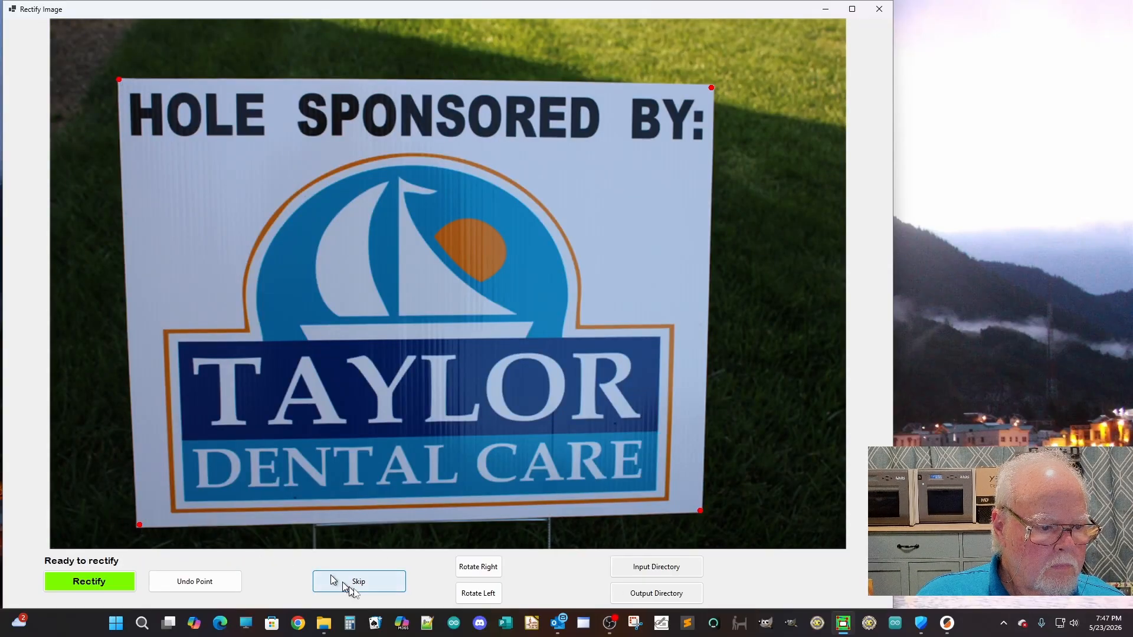
click(89, 585)
Step: Save the rectified dental care sign as a PNG named Taylor in the New Crops folder
click(384, 466)
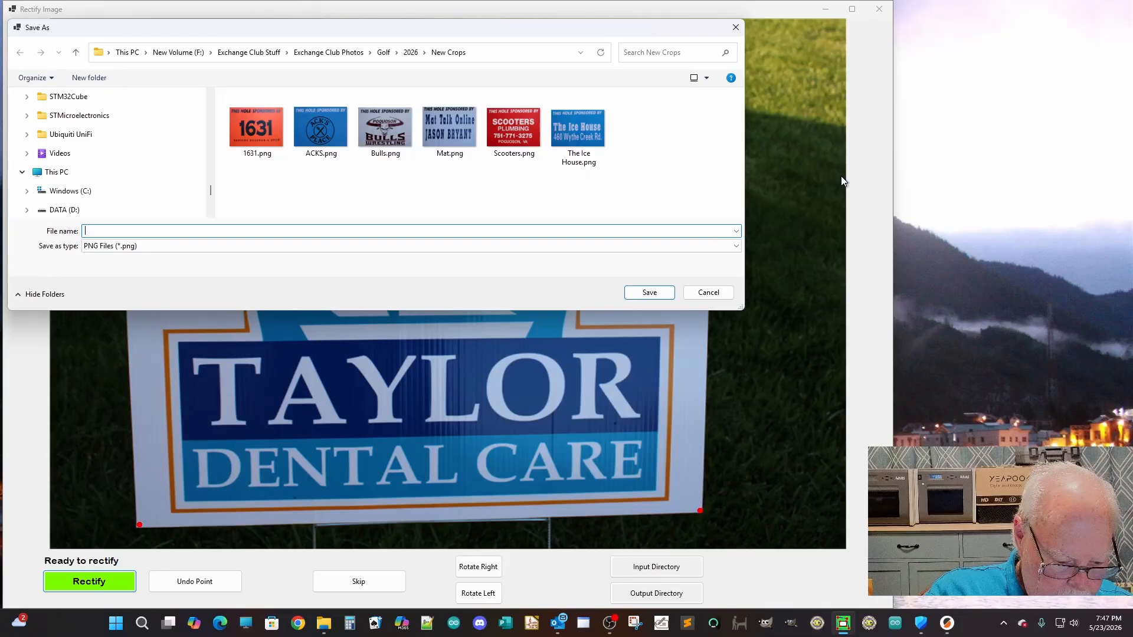
text(Taylor)
click(655, 290)
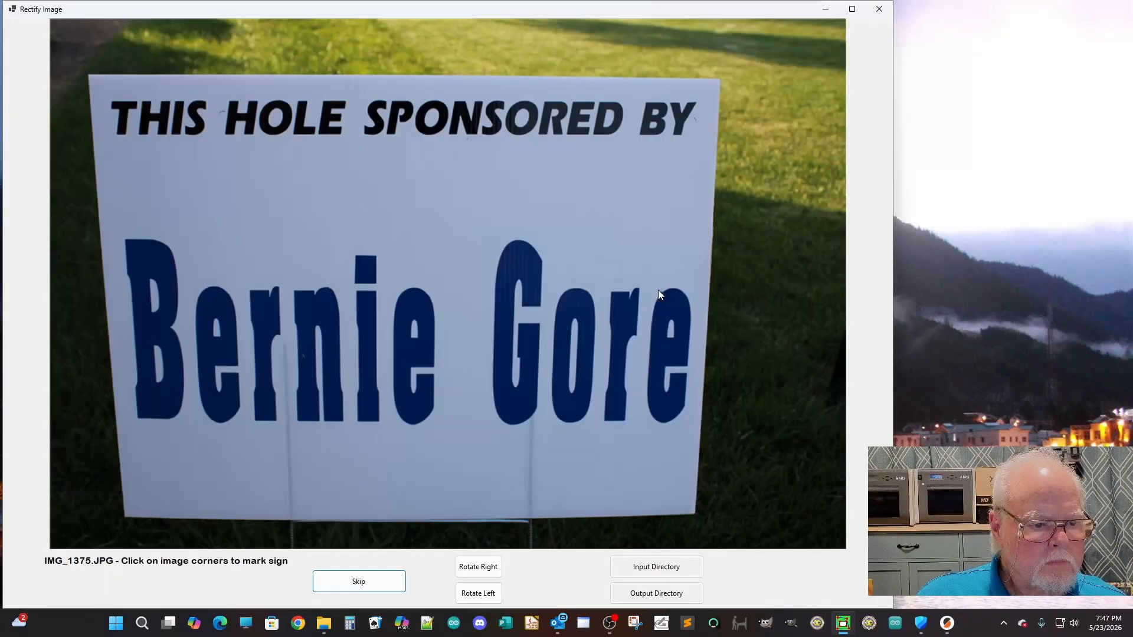
Step: Mark the four corners of the white sign bearing an individual sponsor's name, clockwise from the upper left, and rectify it
click(91, 77)
click(716, 80)
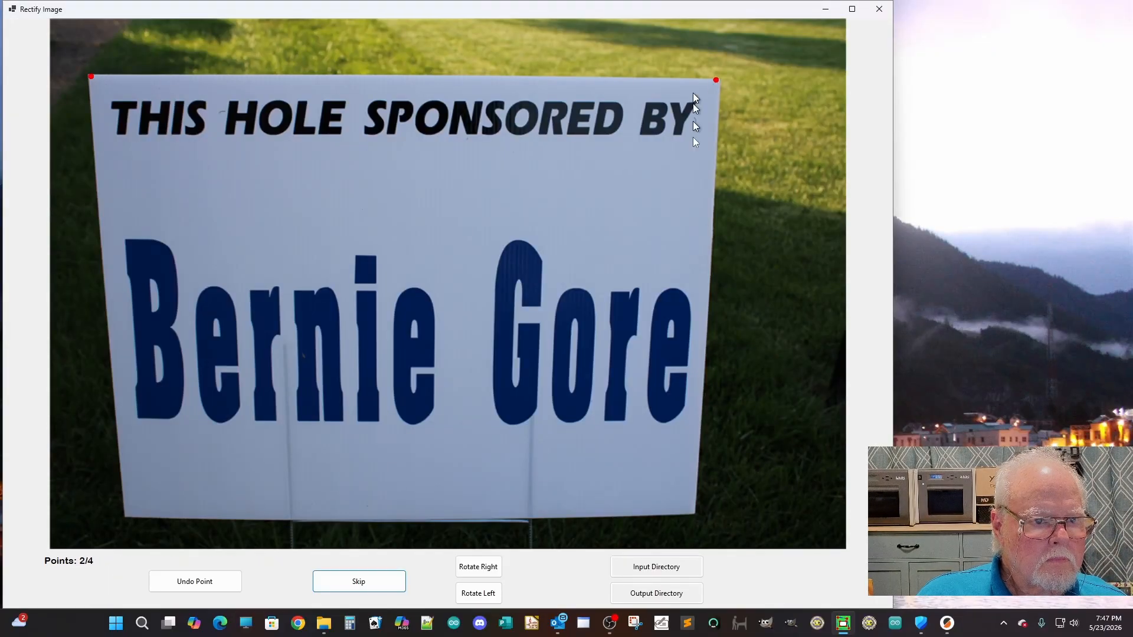
click(690, 509)
click(128, 513)
click(122, 580)
Step: Save the rectified individual sponsor's sign as a PNG named with the sponsor's surname in the New Crops folder
click(371, 466)
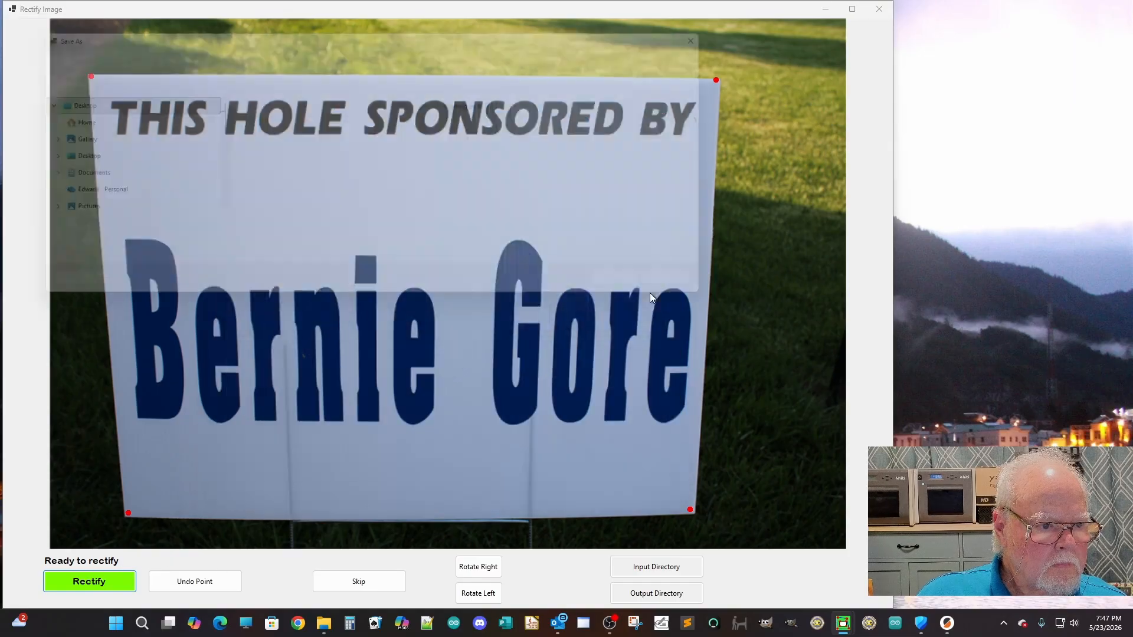
text(Gore)
click(664, 295)
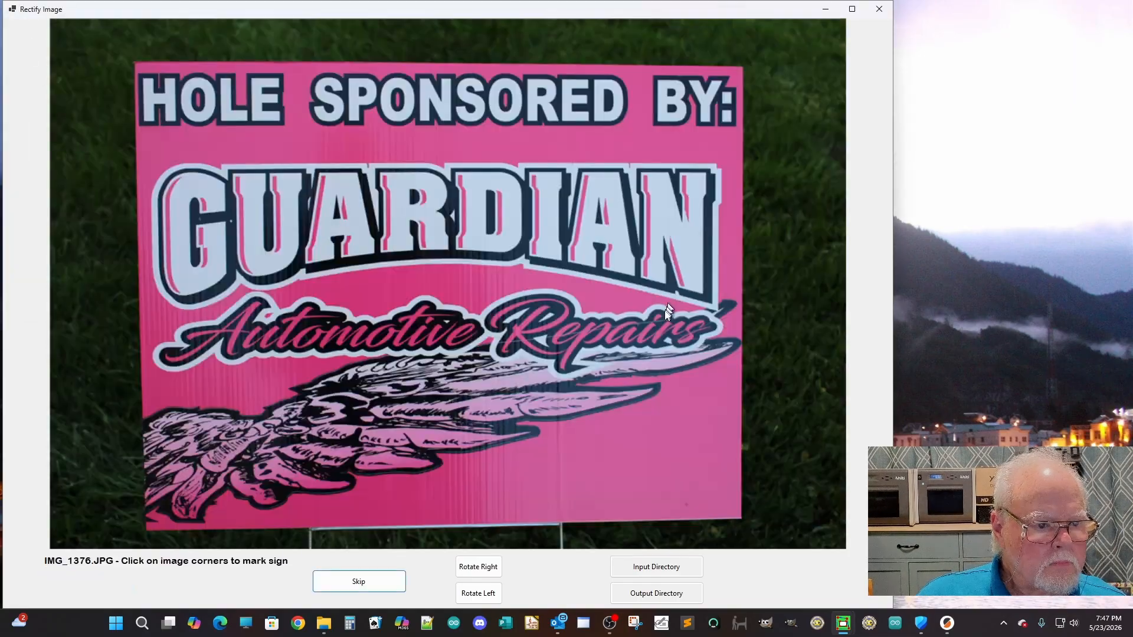
Step: Mark the four corners of the pink Guardian Automotive Repairs sign clockwise from the upper left and rectify it
click(136, 63)
click(742, 68)
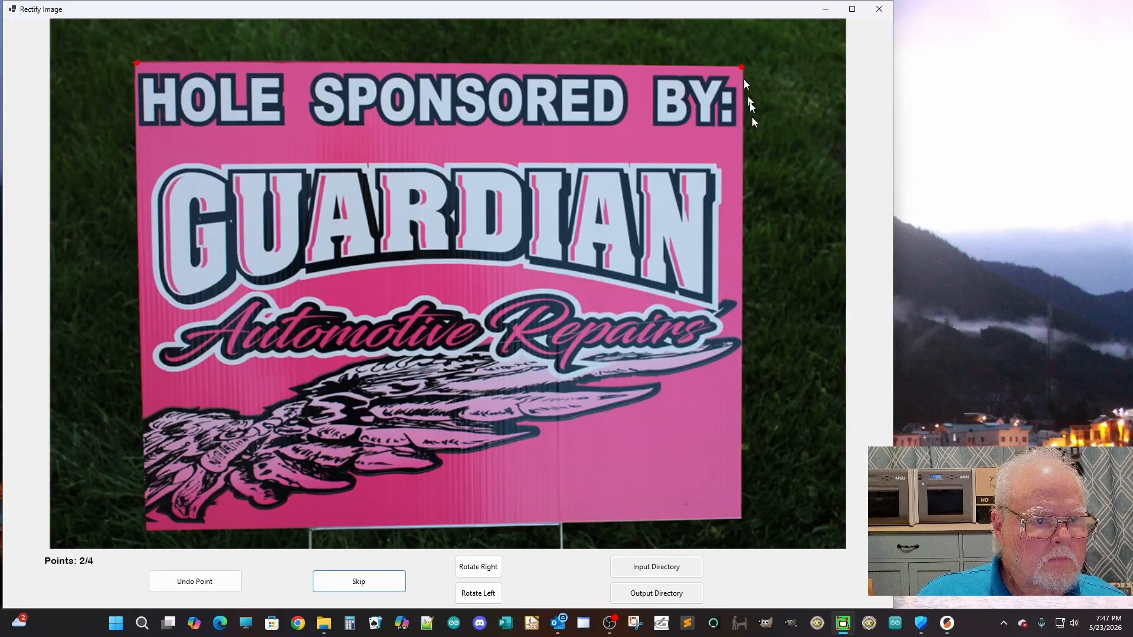
click(737, 515)
click(146, 527)
click(105, 583)
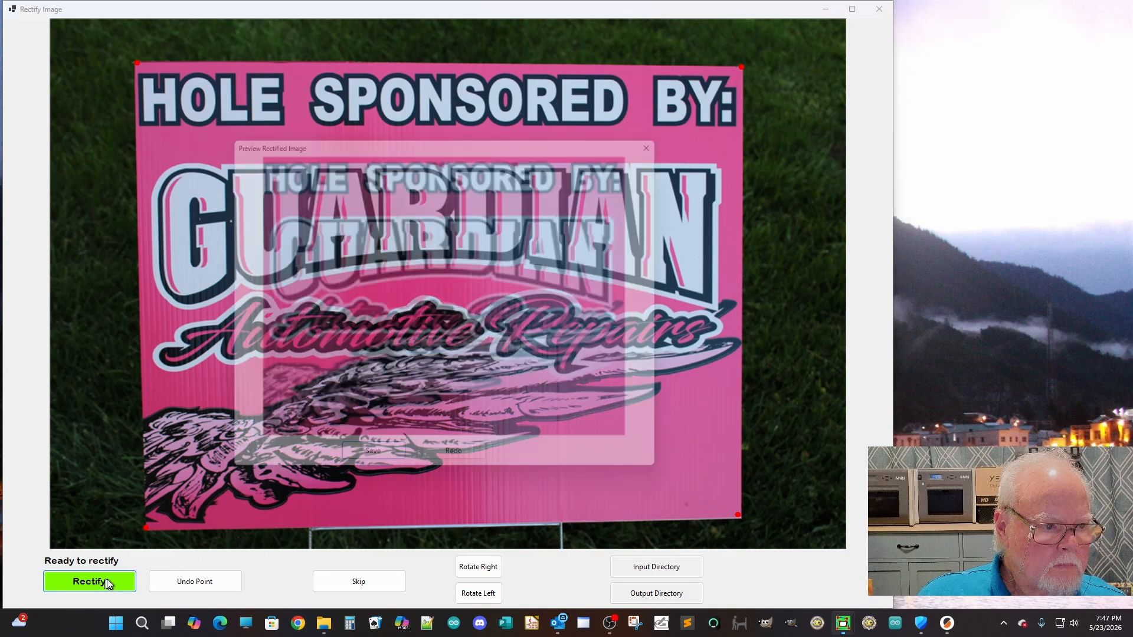
Step: Save the rectified Guardian Automotive Repairs sign as a PNG named Gardian in the New Crops folder
click(394, 470)
text(Phoenix)
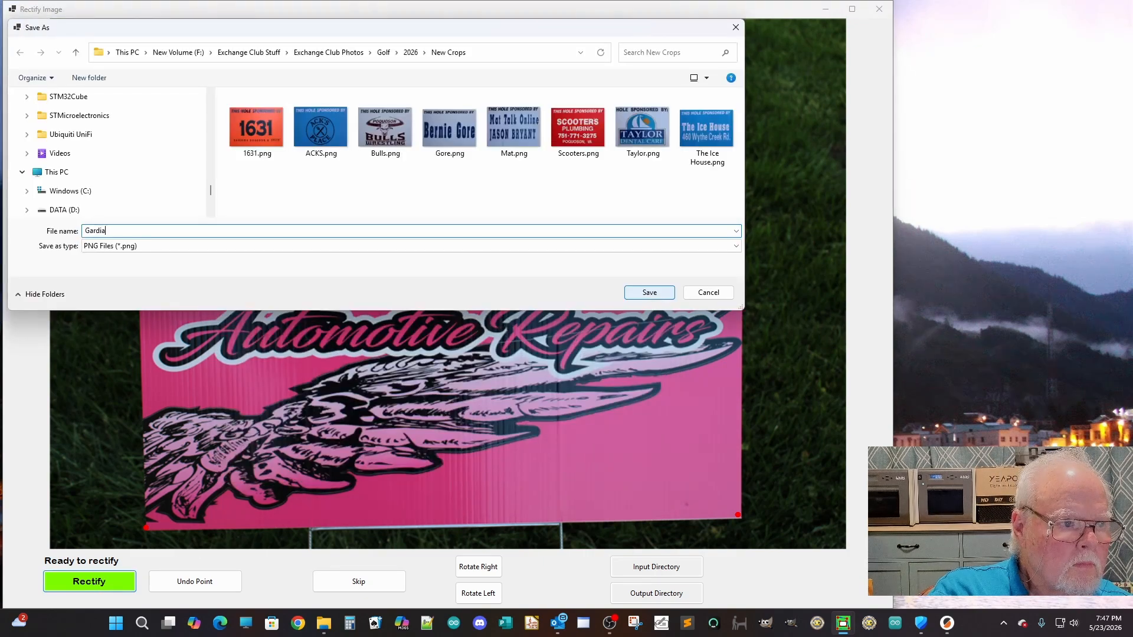
click(655, 294)
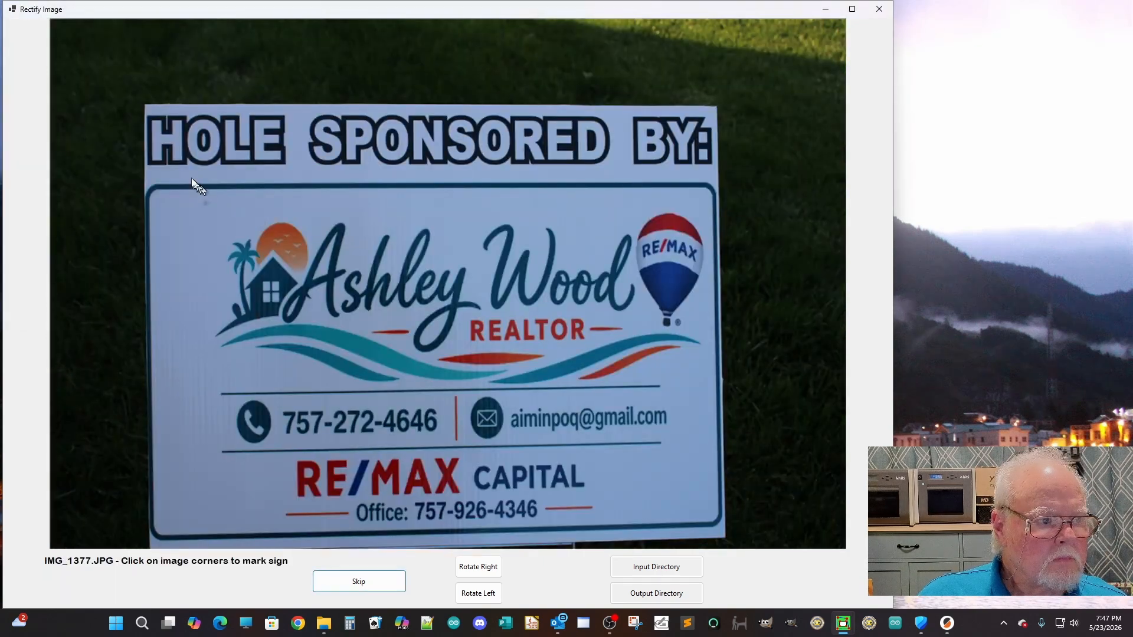
click(147, 106)
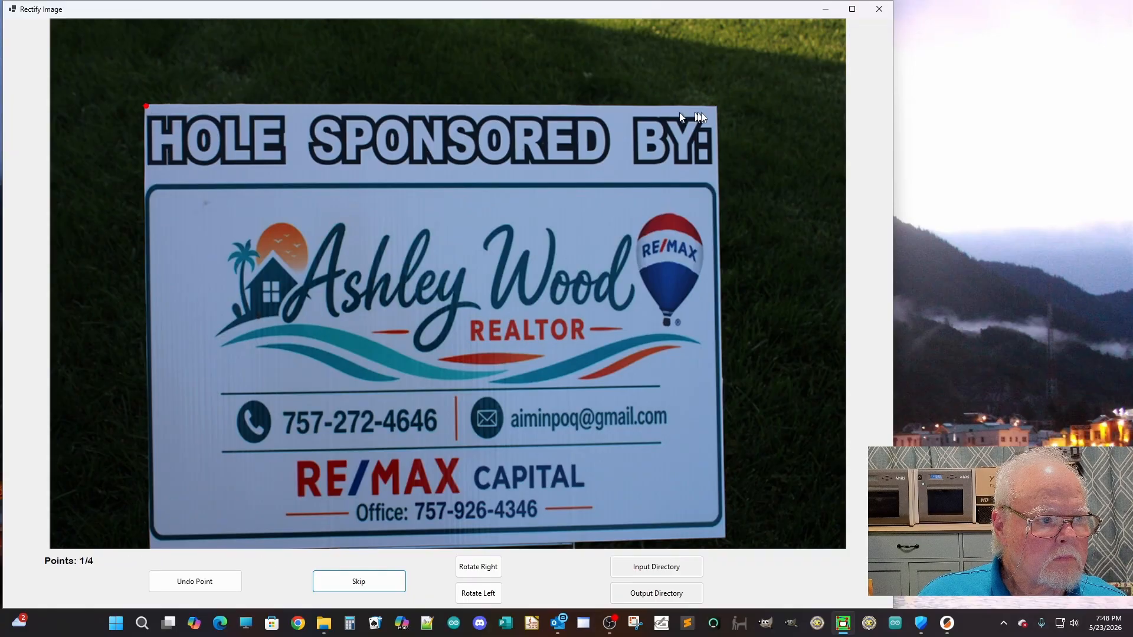
click(714, 107)
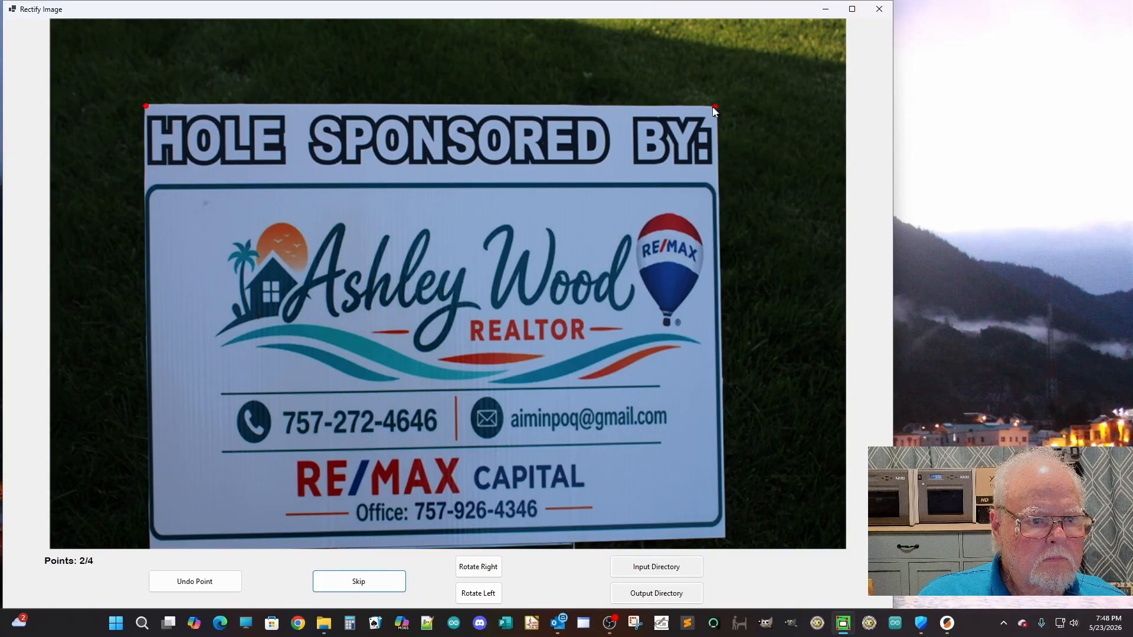
click(723, 534)
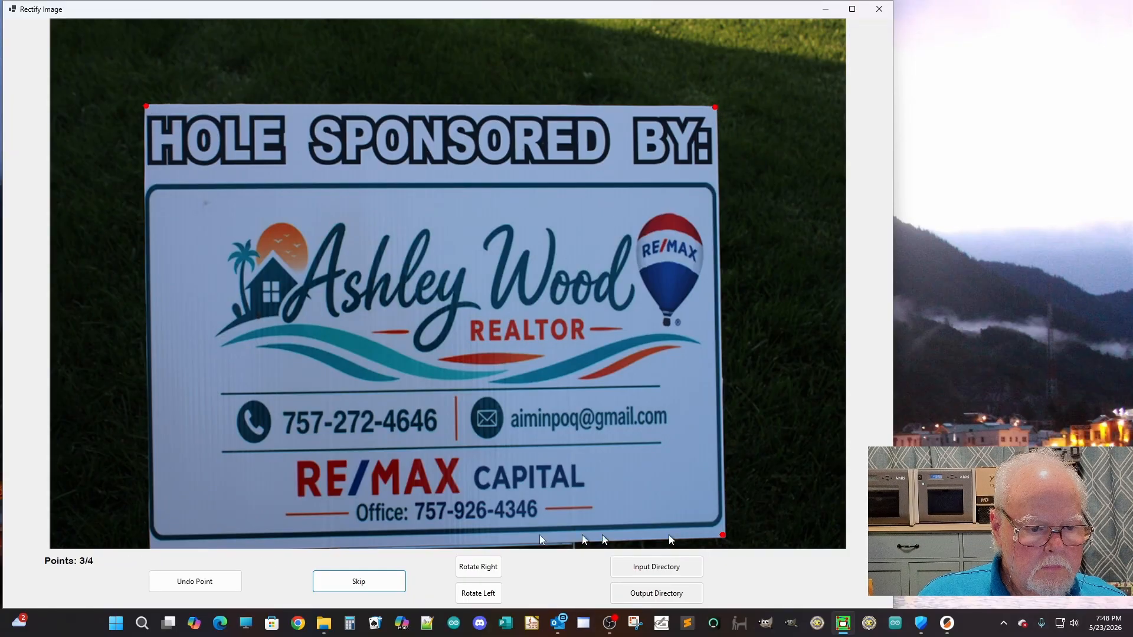
click(150, 544)
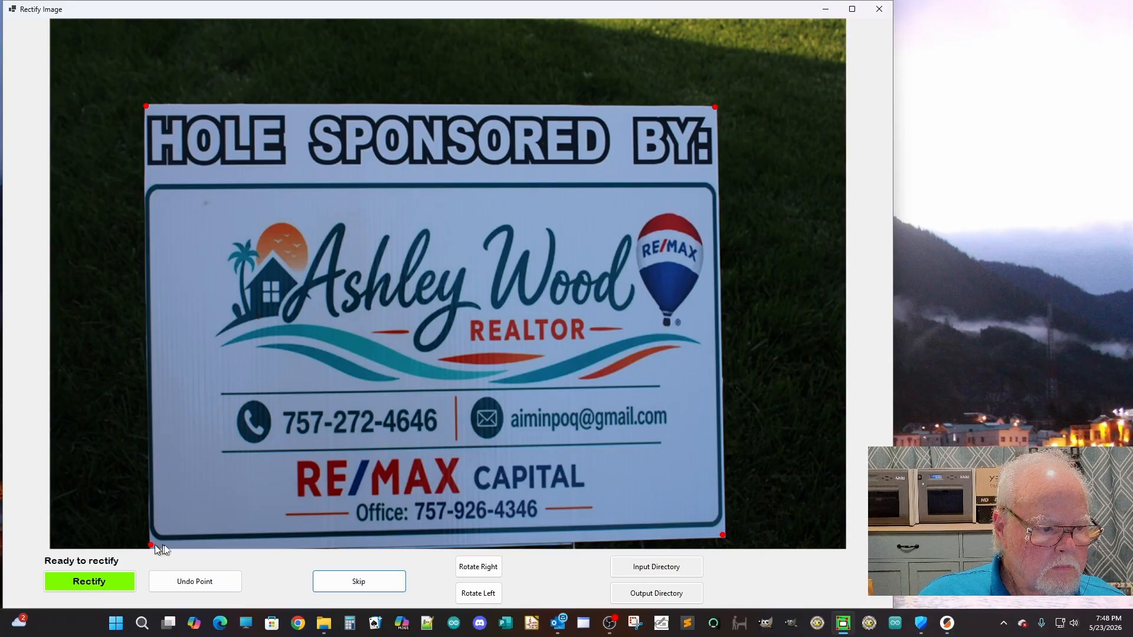
click(109, 580)
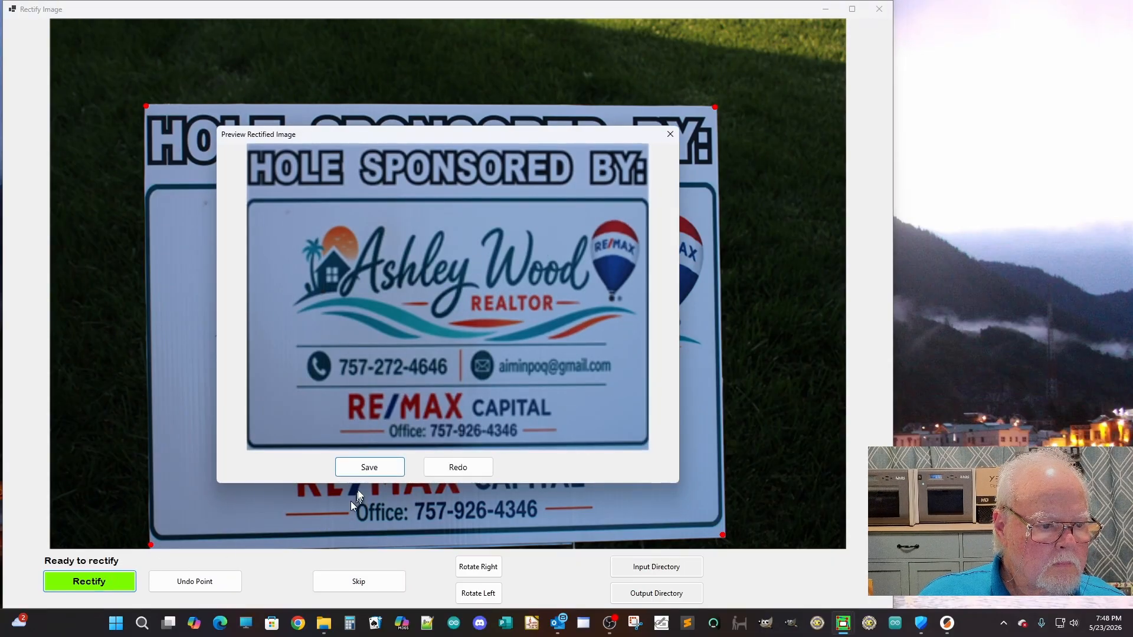
click(472, 466)
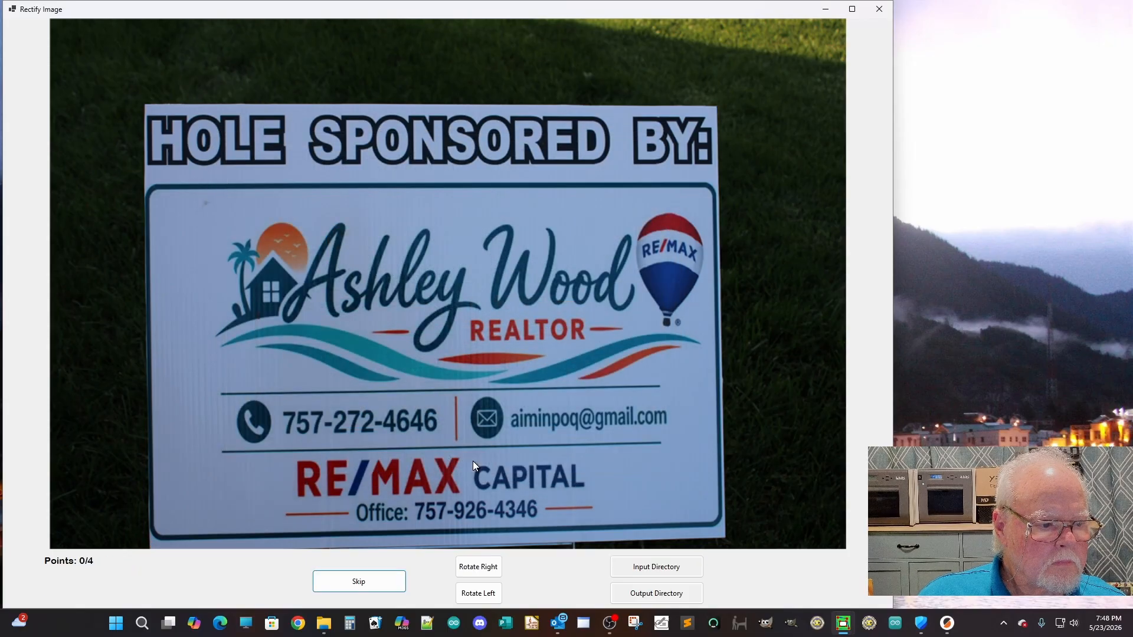
Step: Mark the RE/MAX realtor sign's corners in the order upper left, upper right, lower left, lower right, and rectify it
click(147, 107)
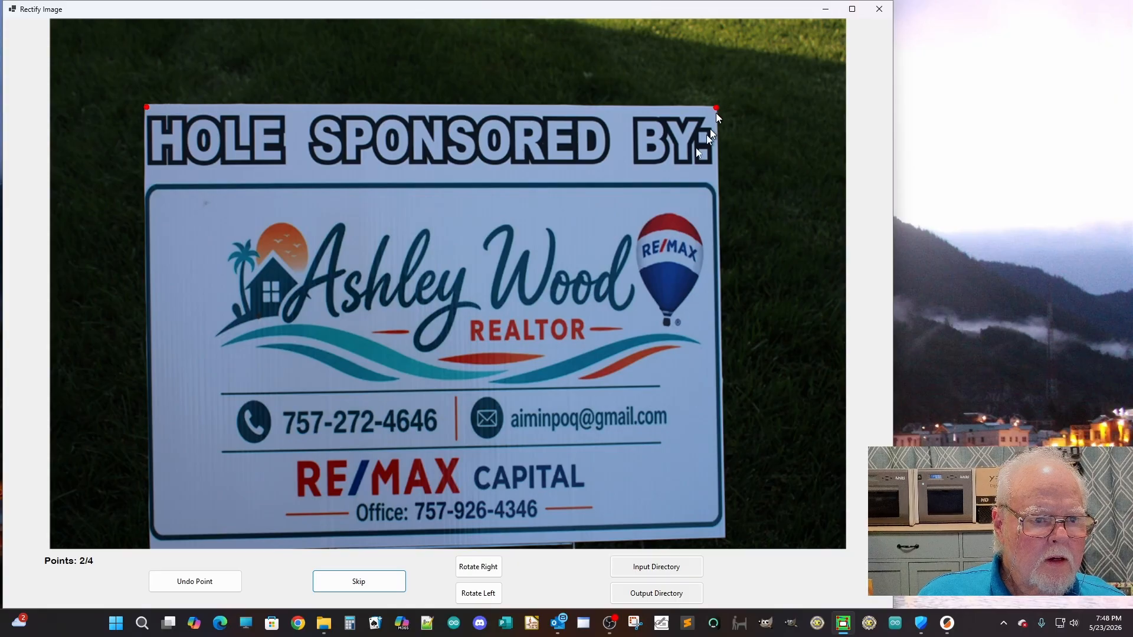
click(152, 543)
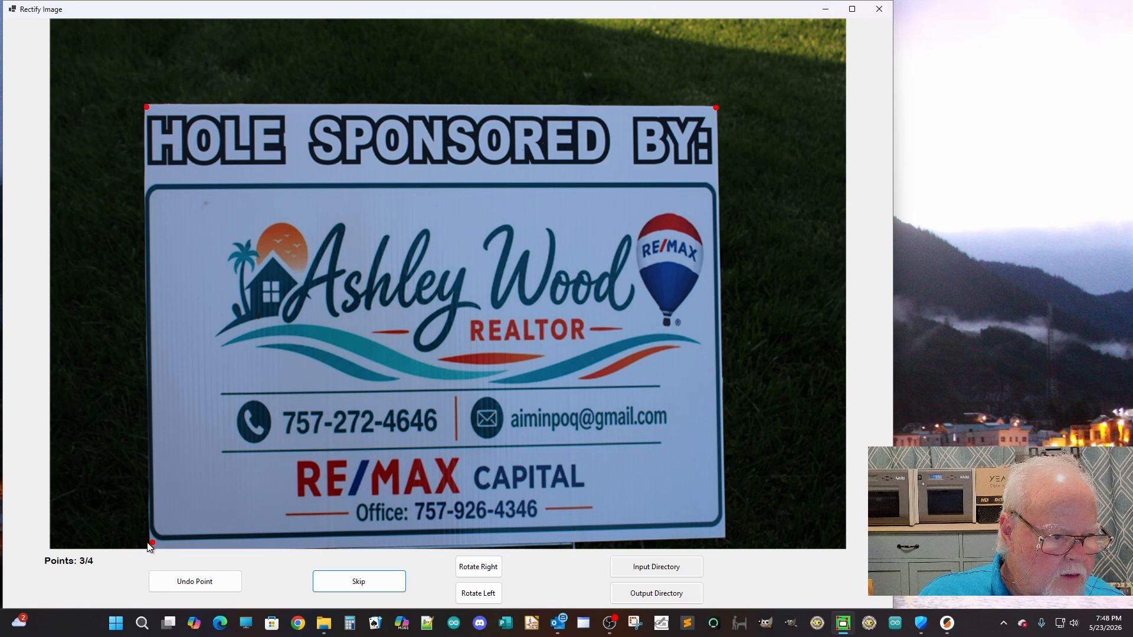
click(721, 529)
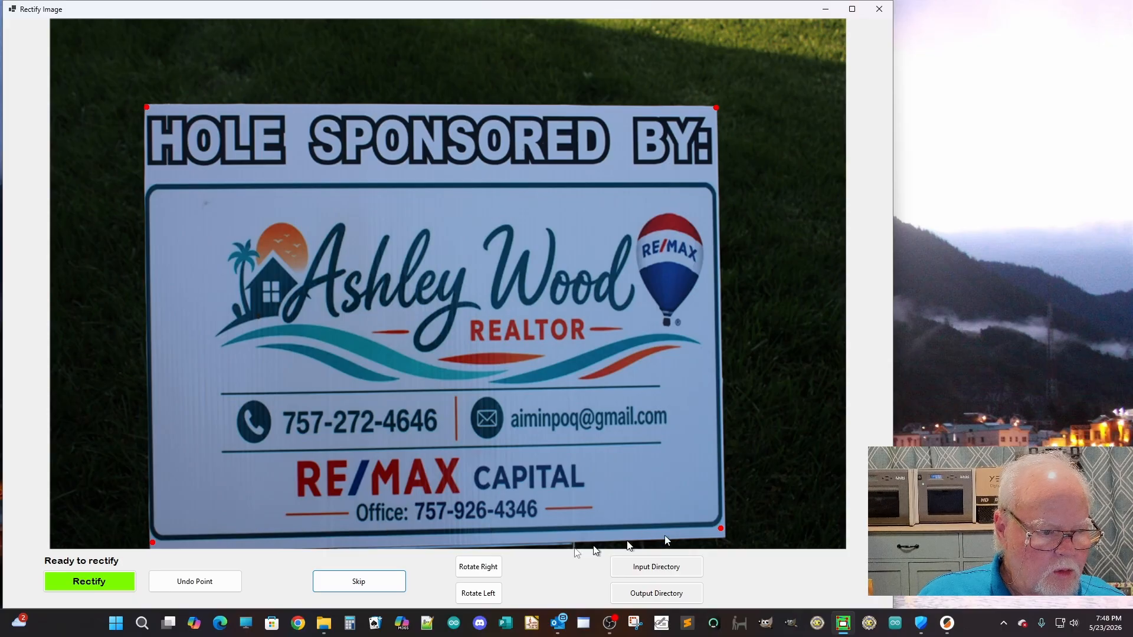
click(88, 582)
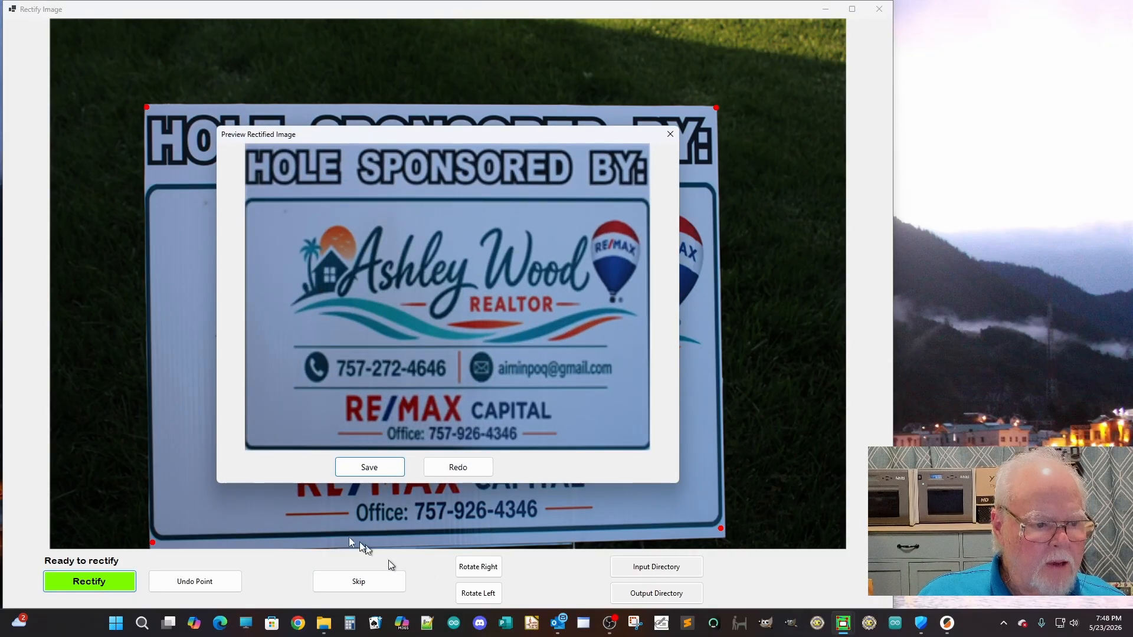
Step: Save the rectified realtor sign as a PNG named with the realtor's first name in the New Crops folder
click(369, 467)
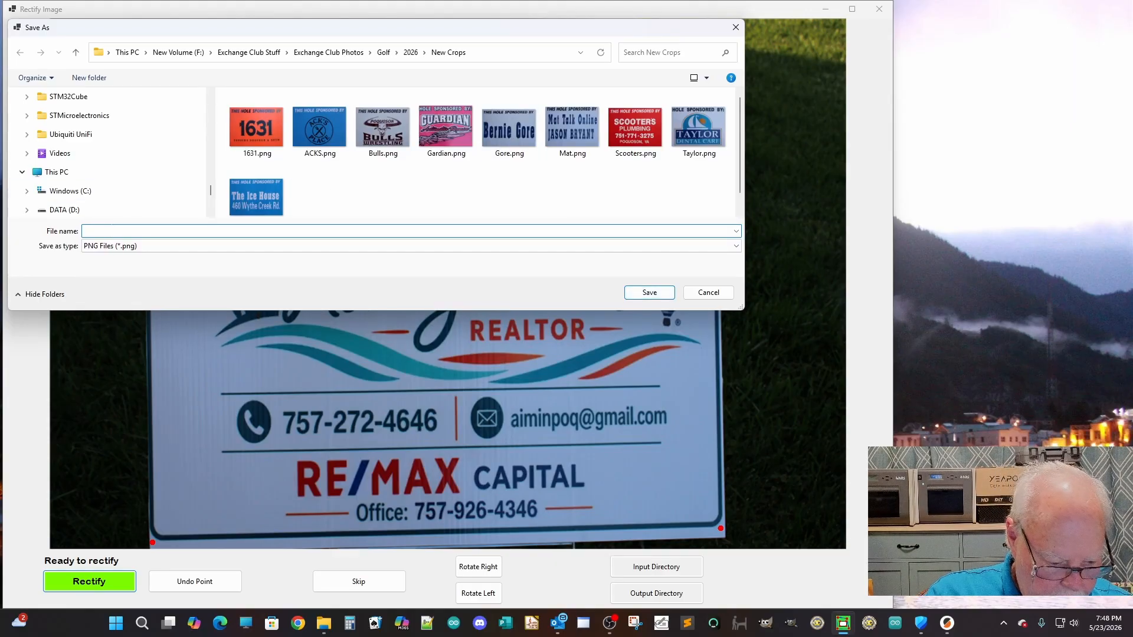
text(Ashley)
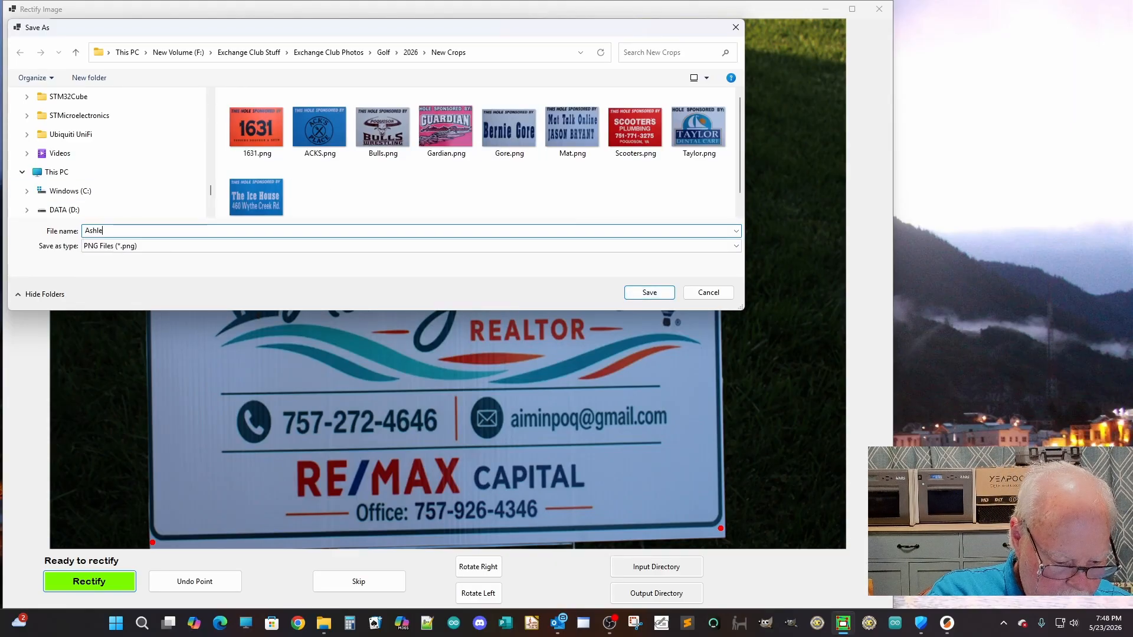
click(655, 293)
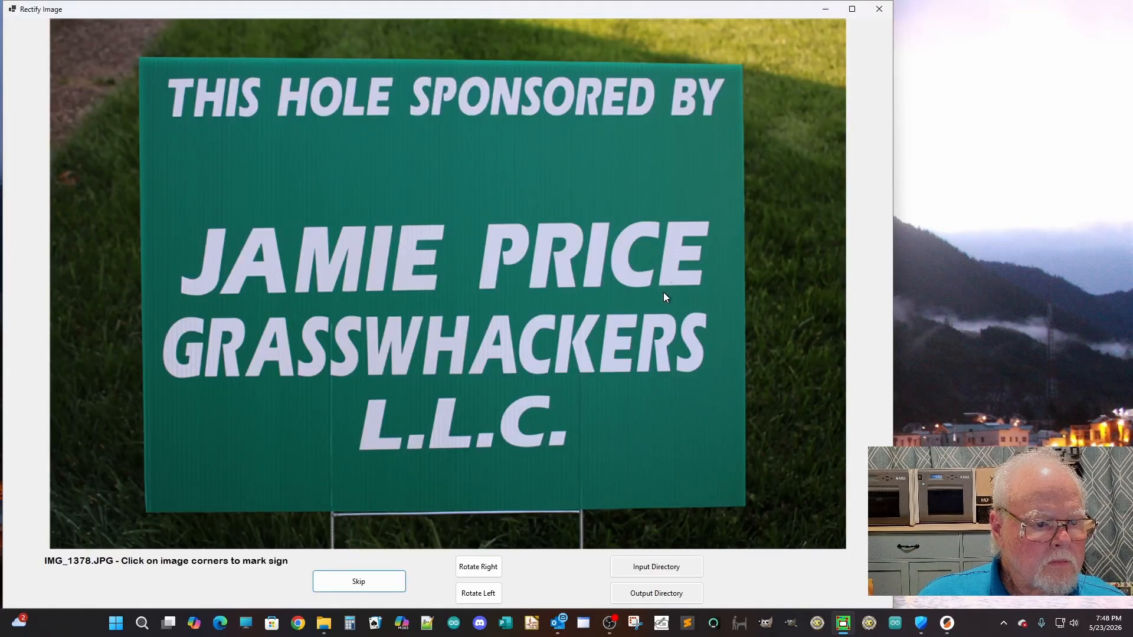
Step: Skip the sponsor sign photos from IMG_1378.JPG onward until the sideways blue consulting sign in IMG_6339.JPG
click(392, 585)
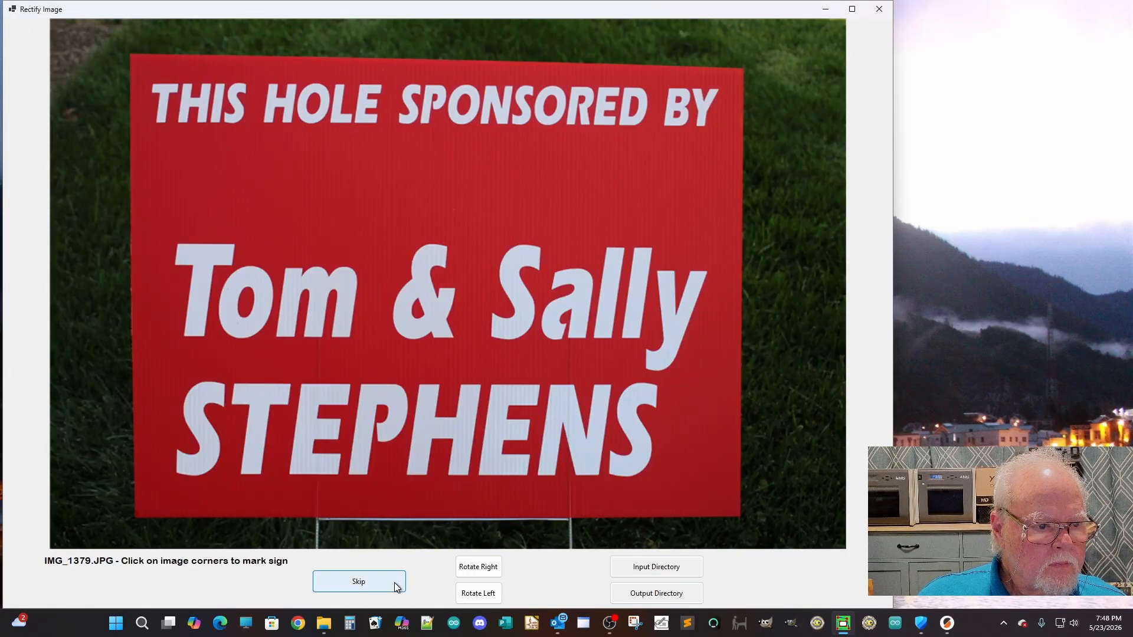
click(394, 584)
click(396, 585)
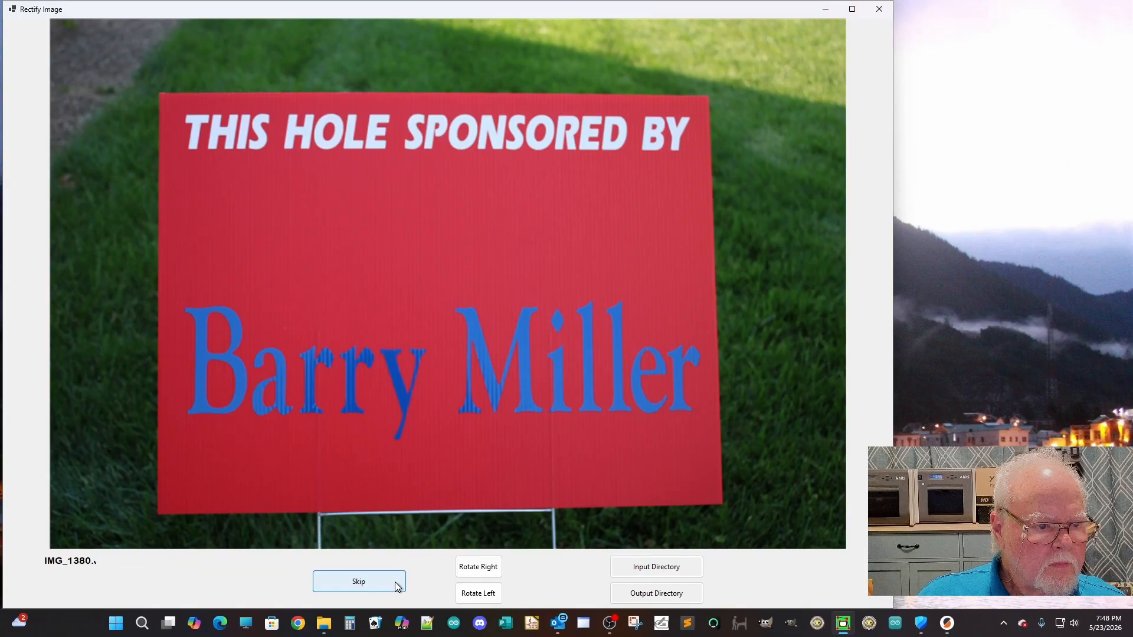
click(398, 583)
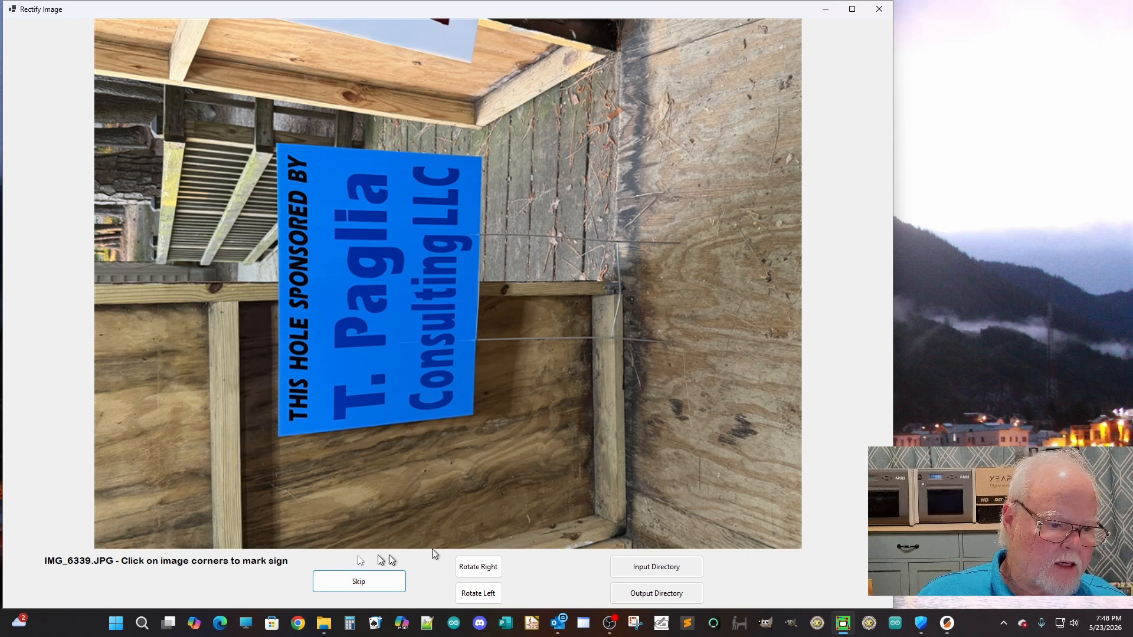
Step: Rotate the blue consulting sign photo upright, mark the sign's four corners clockwise from the upper left, and rectify it
click(483, 573)
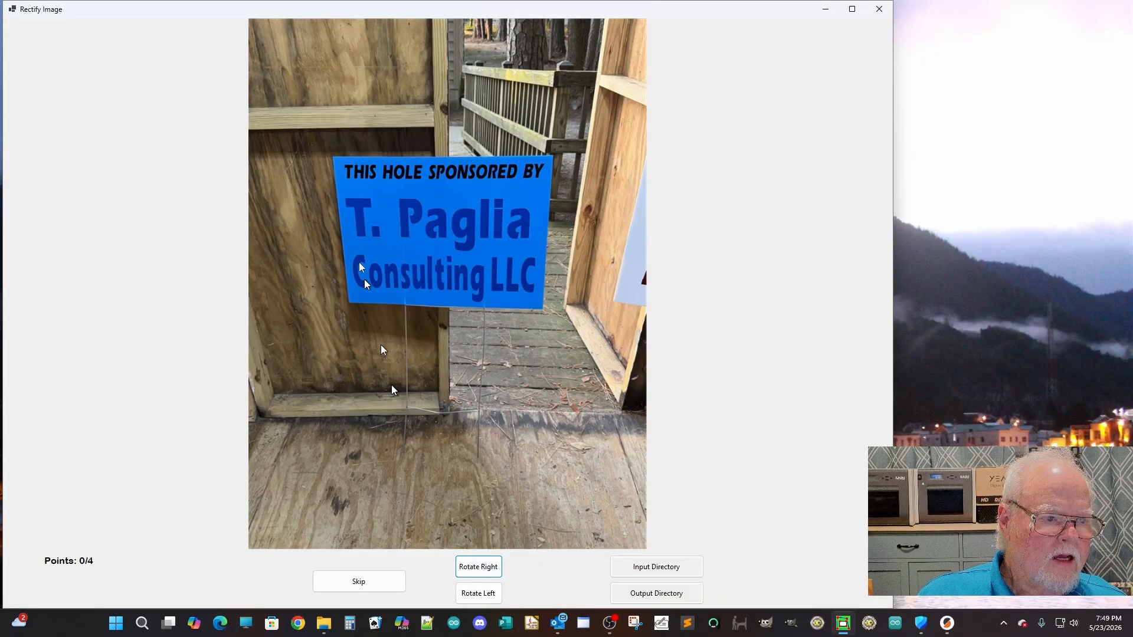
click(334, 158)
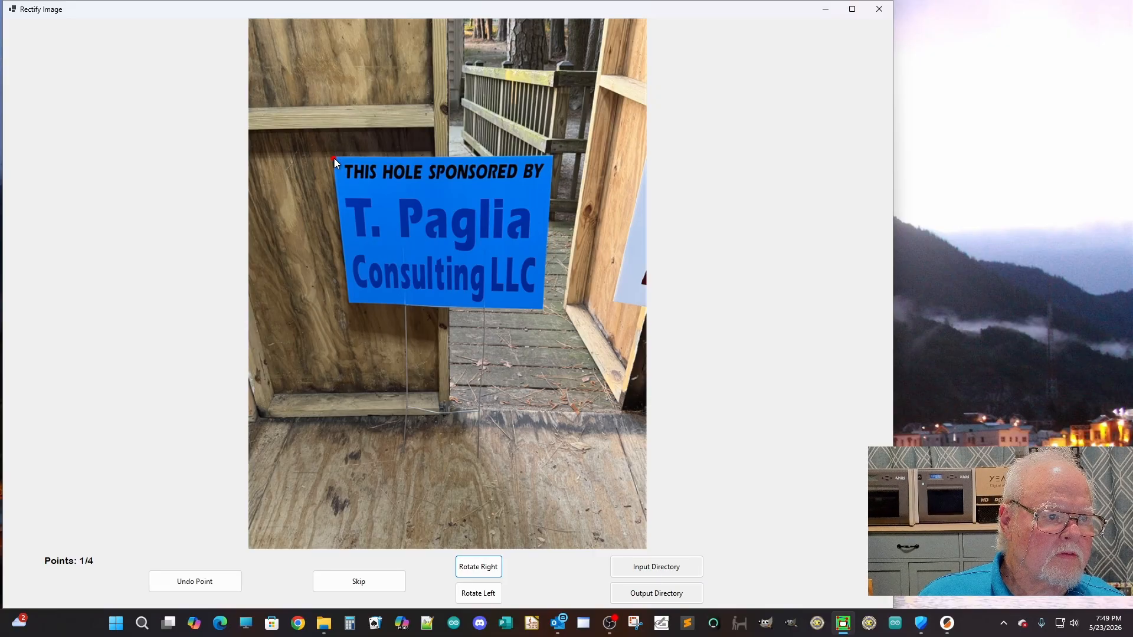
click(550, 158)
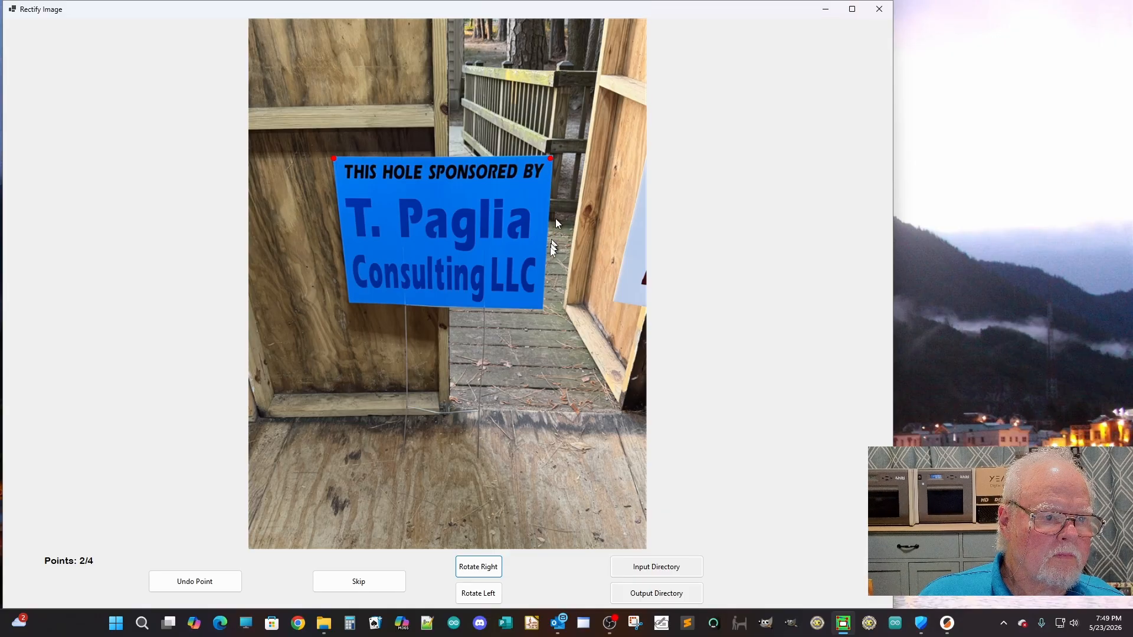
click(538, 307)
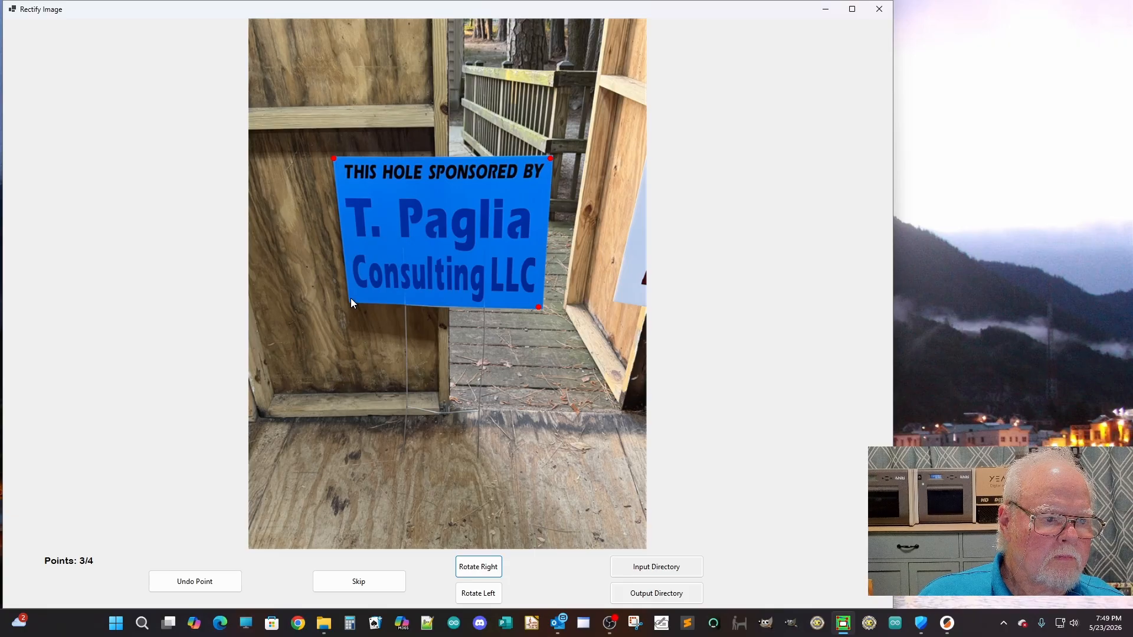
click(350, 298)
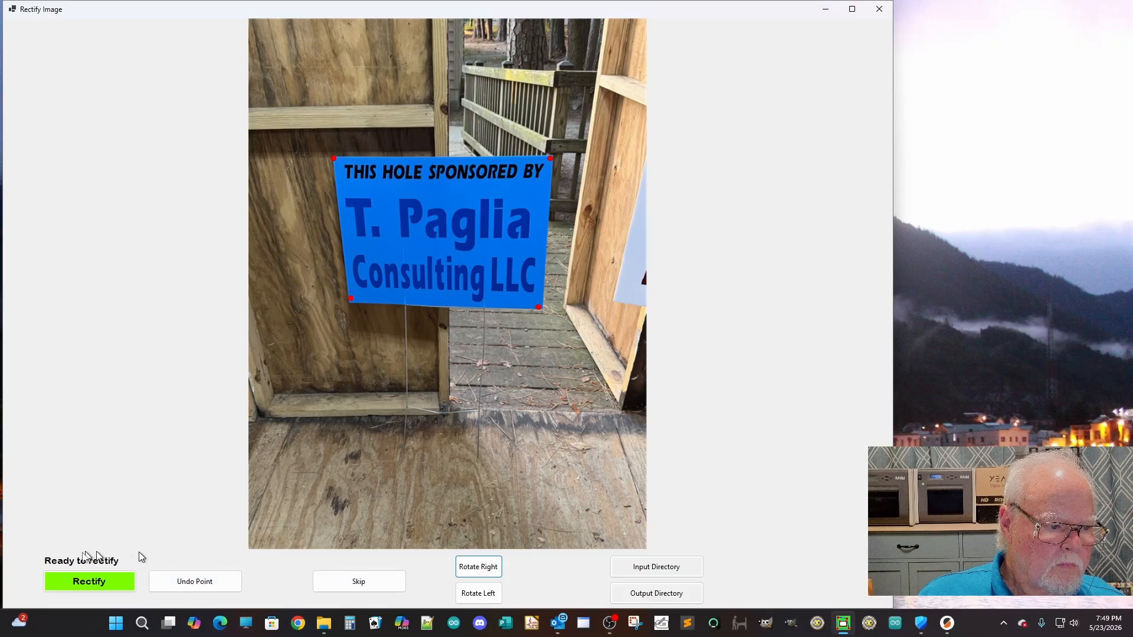
click(87, 581)
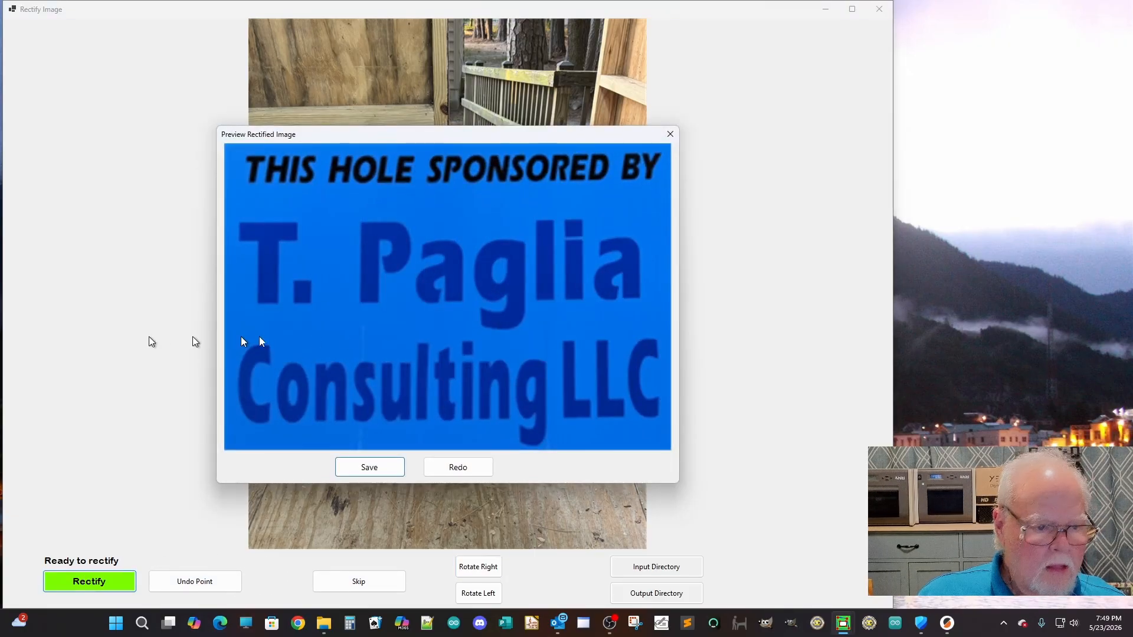
Step: Save the rectified blue consulting sign as a PNG named with the sponsor's surname in the New Crops folder
click(372, 467)
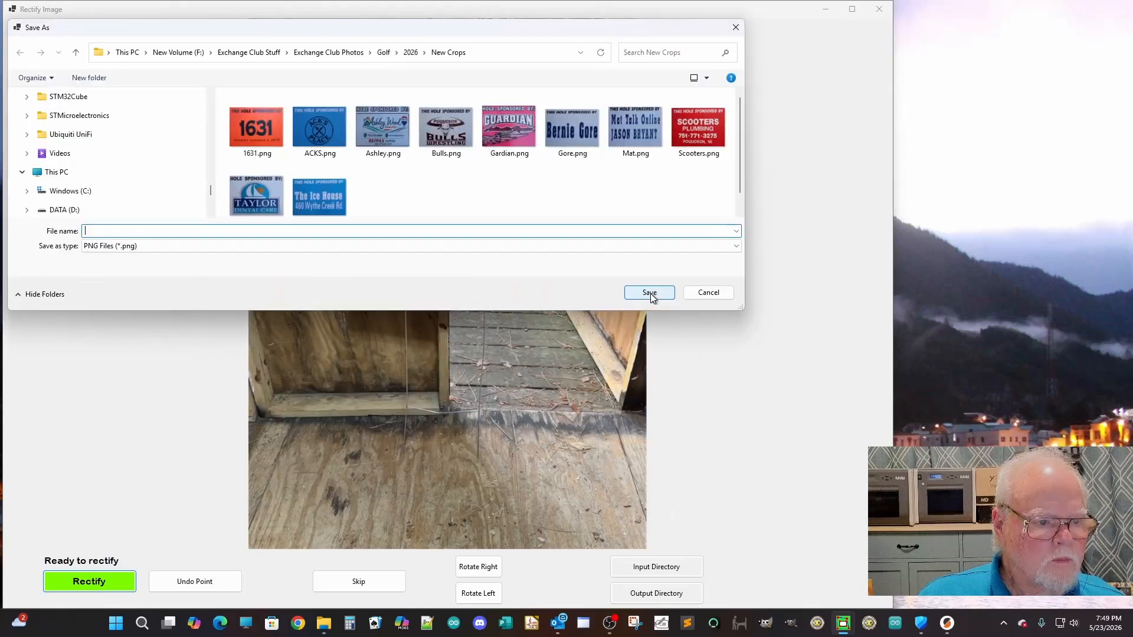
drag(465, 24, 508, 72)
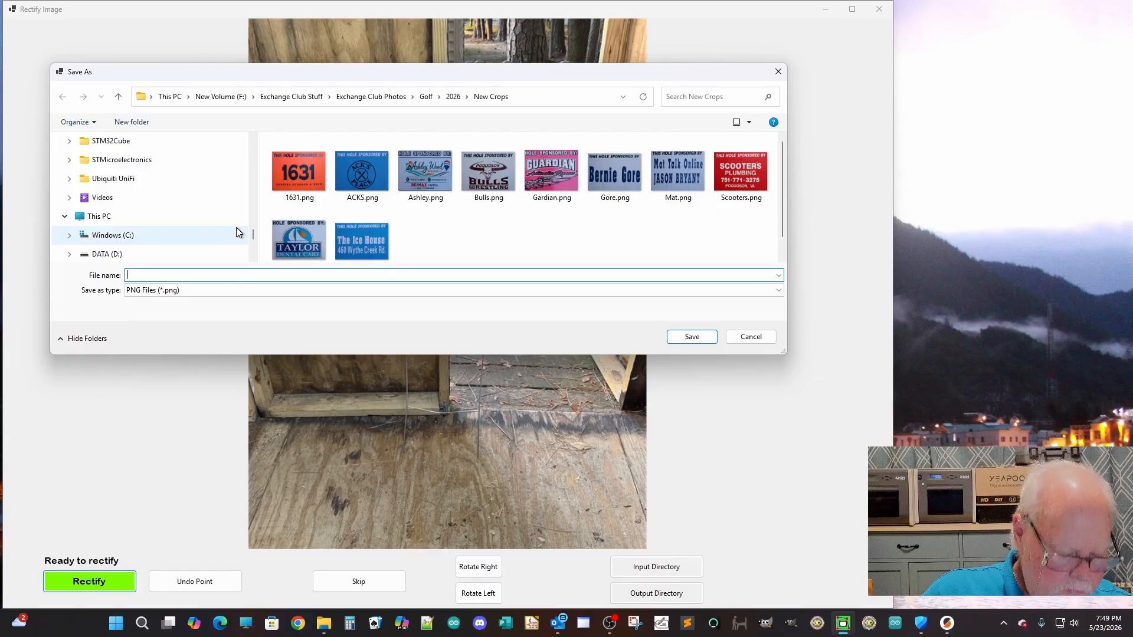
text(Pag)
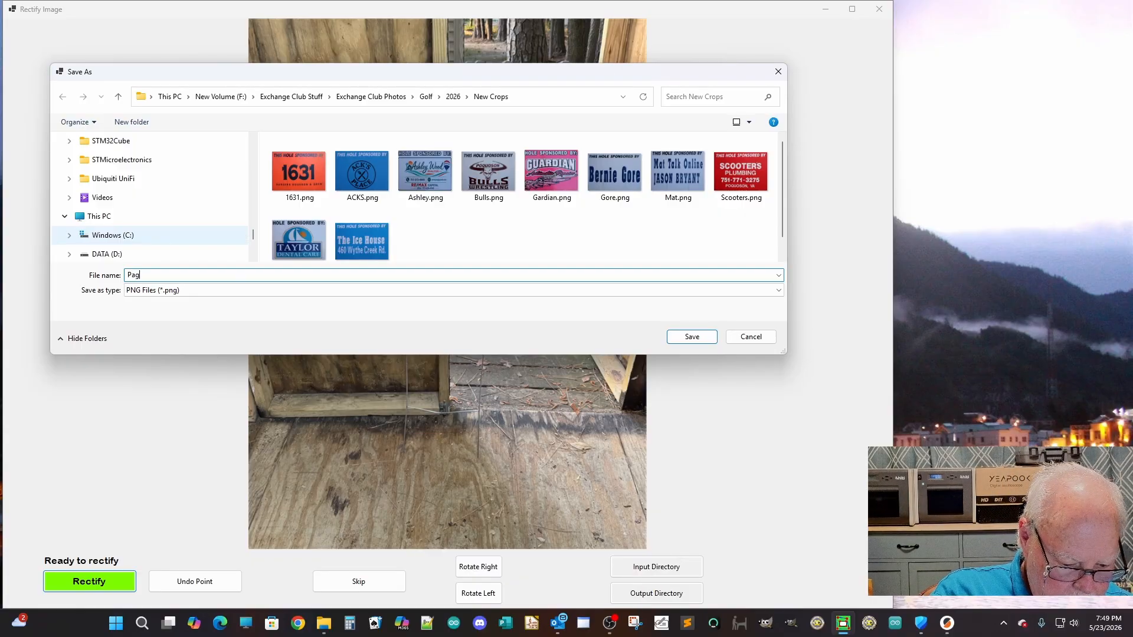
text(lia)
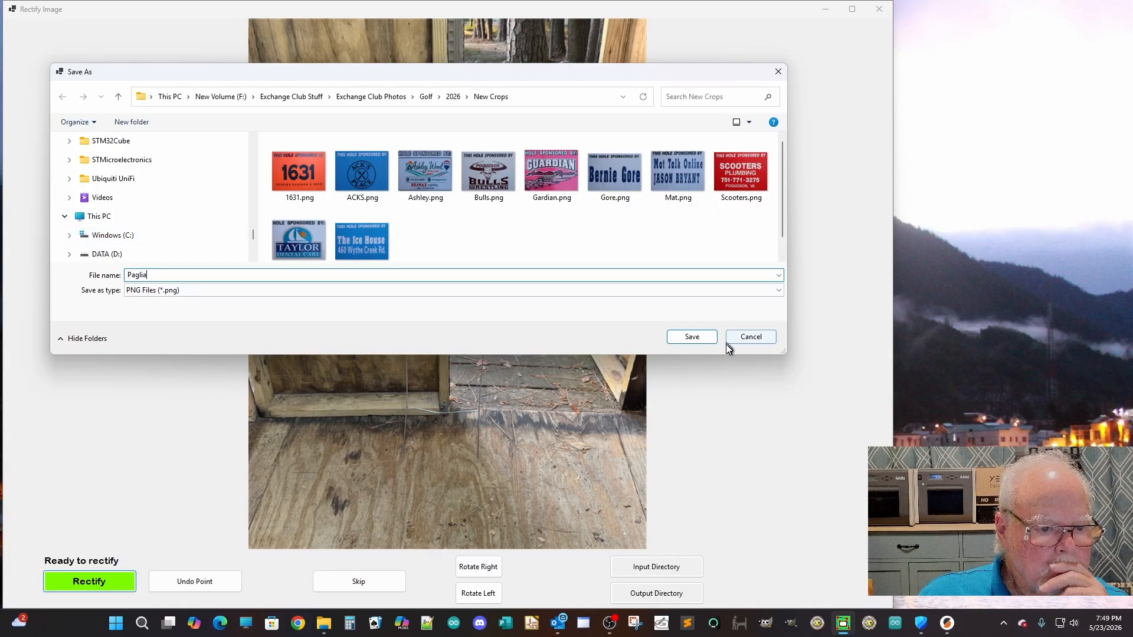
click(699, 338)
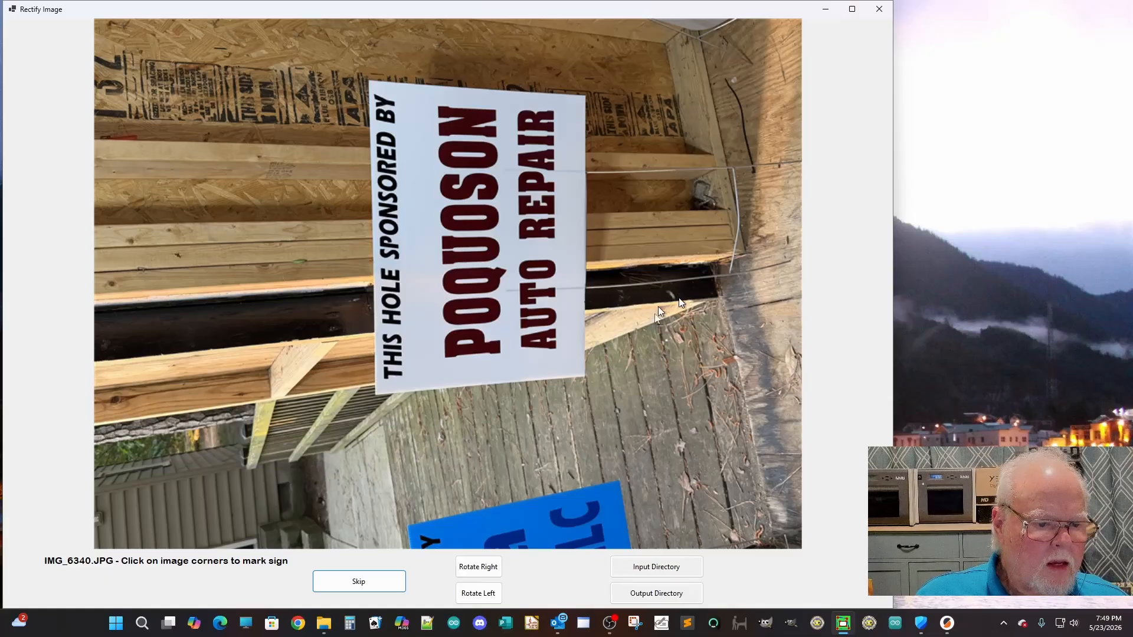
Step: Rotate the Poquoson Auto Repair photo upright, mark the sign's four corners clockwise from the upper left, and rectify it
click(475, 569)
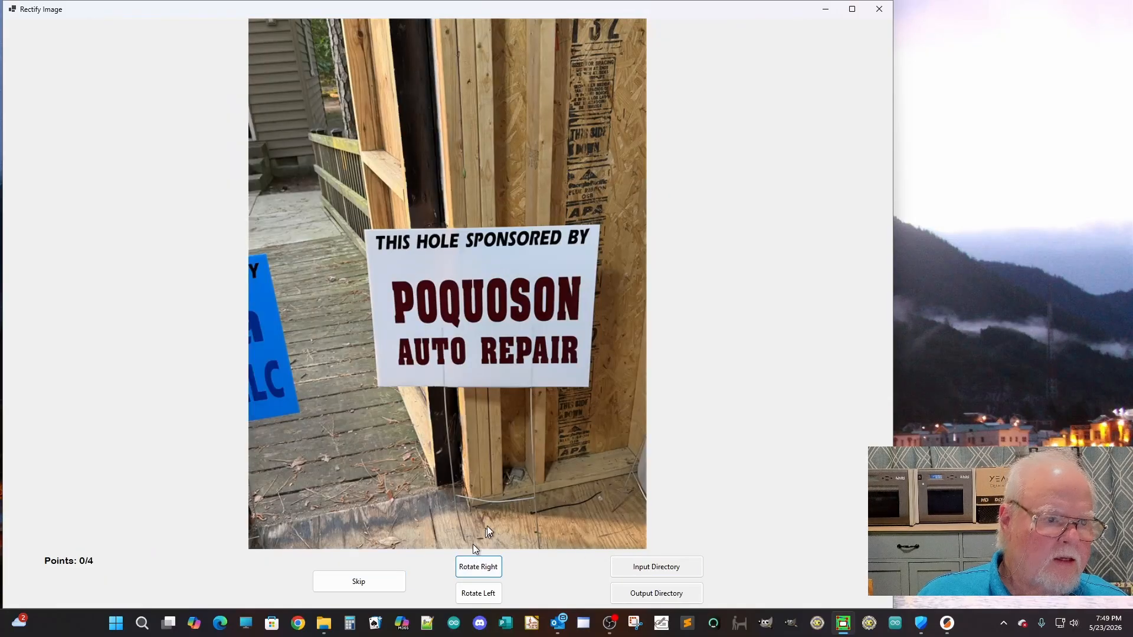
click(366, 232)
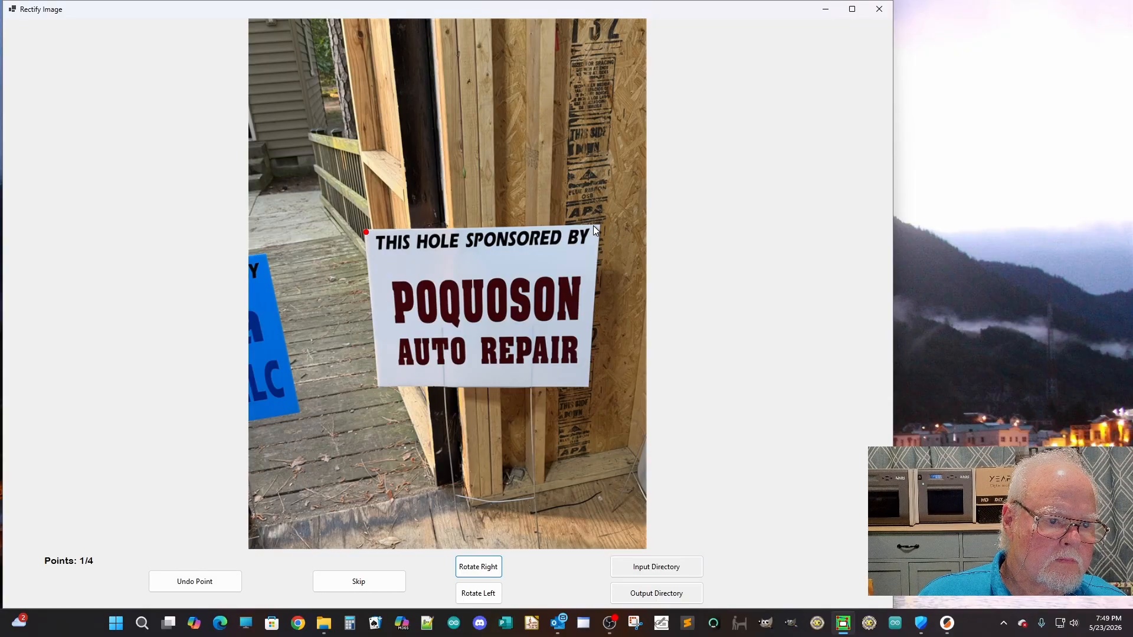
click(596, 226)
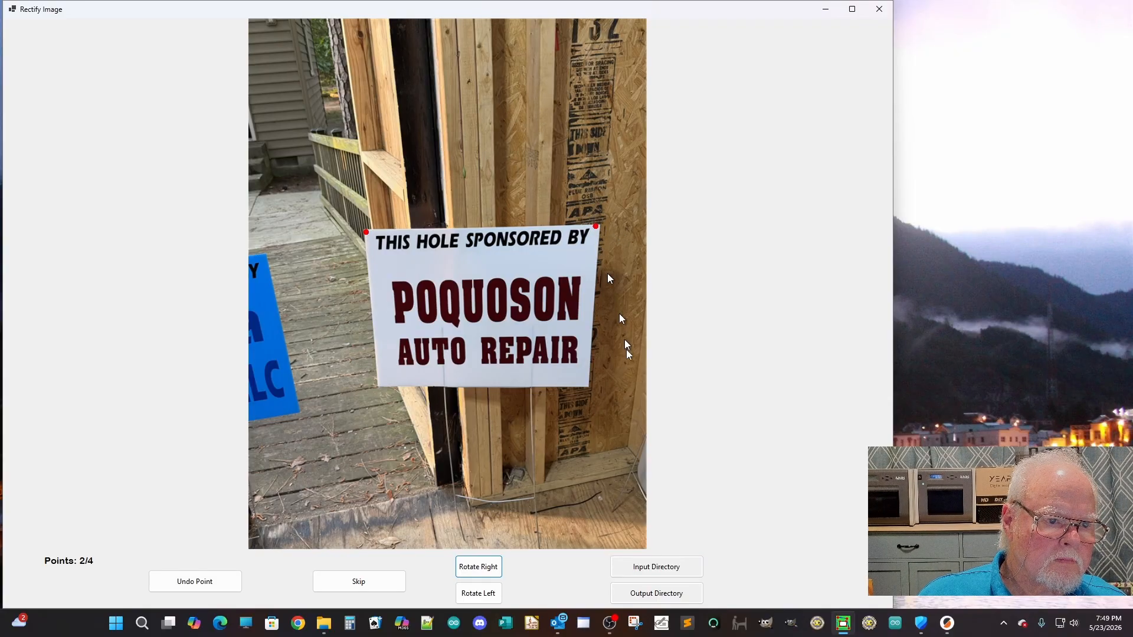
click(585, 385)
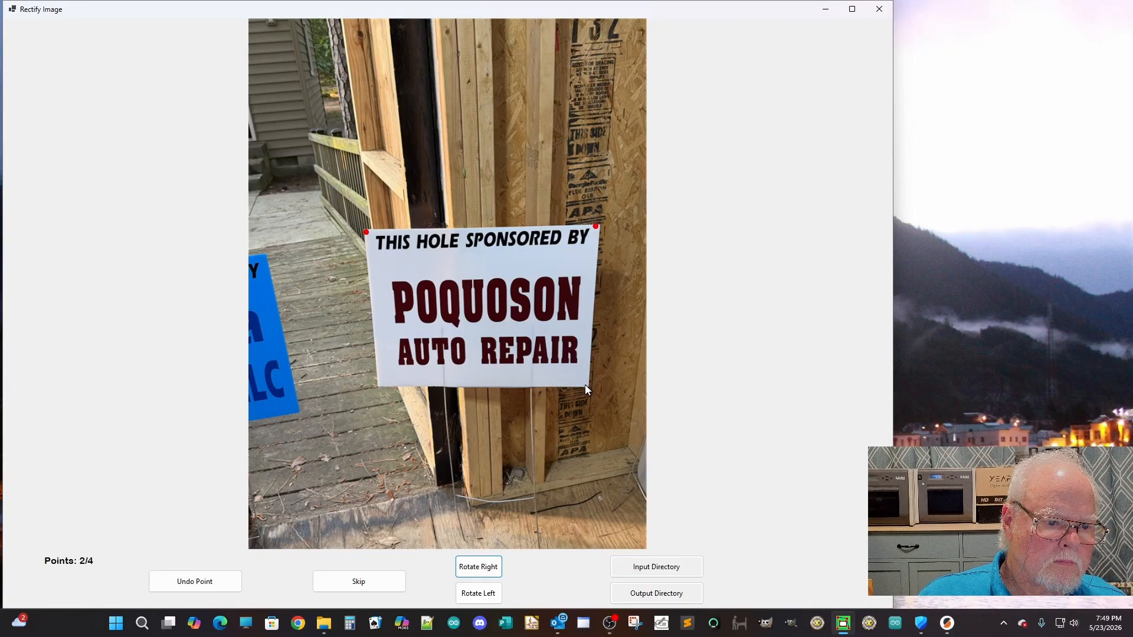
click(378, 383)
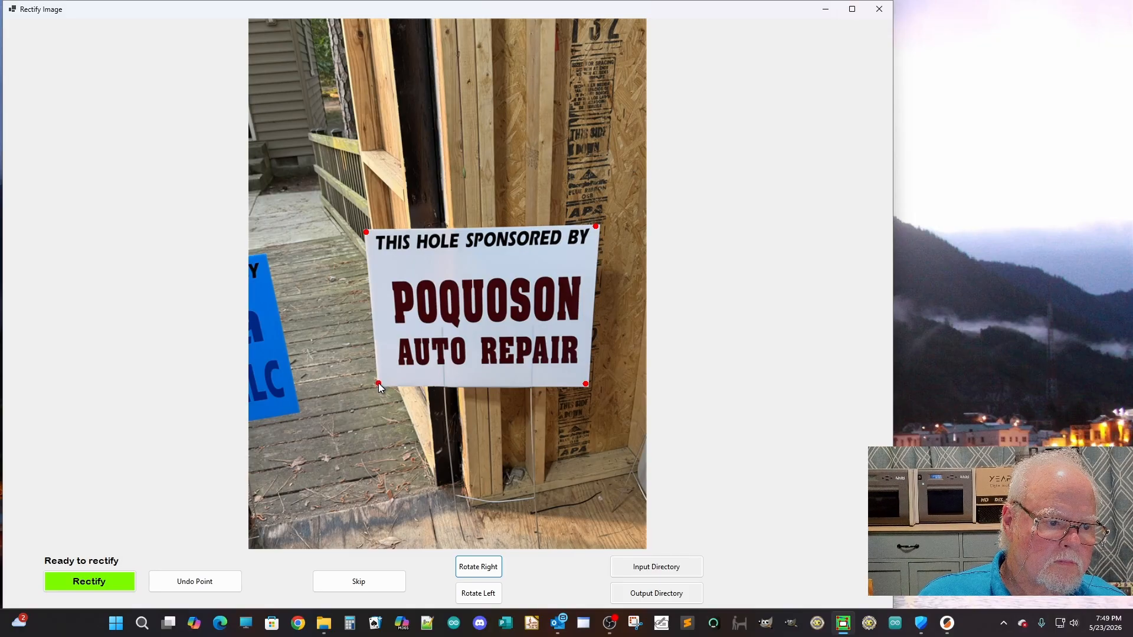
click(87, 582)
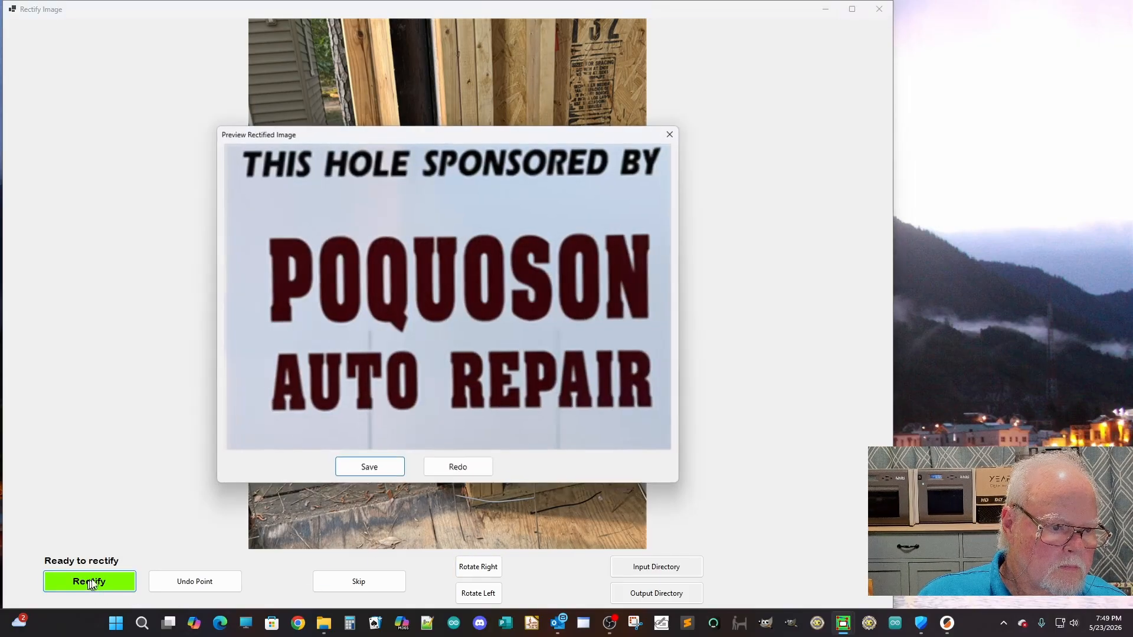
Step: Save the rectified Poquoson Auto Repair sign as the PNG Poq Auto in New Crops, and close the rectifying program
click(380, 466)
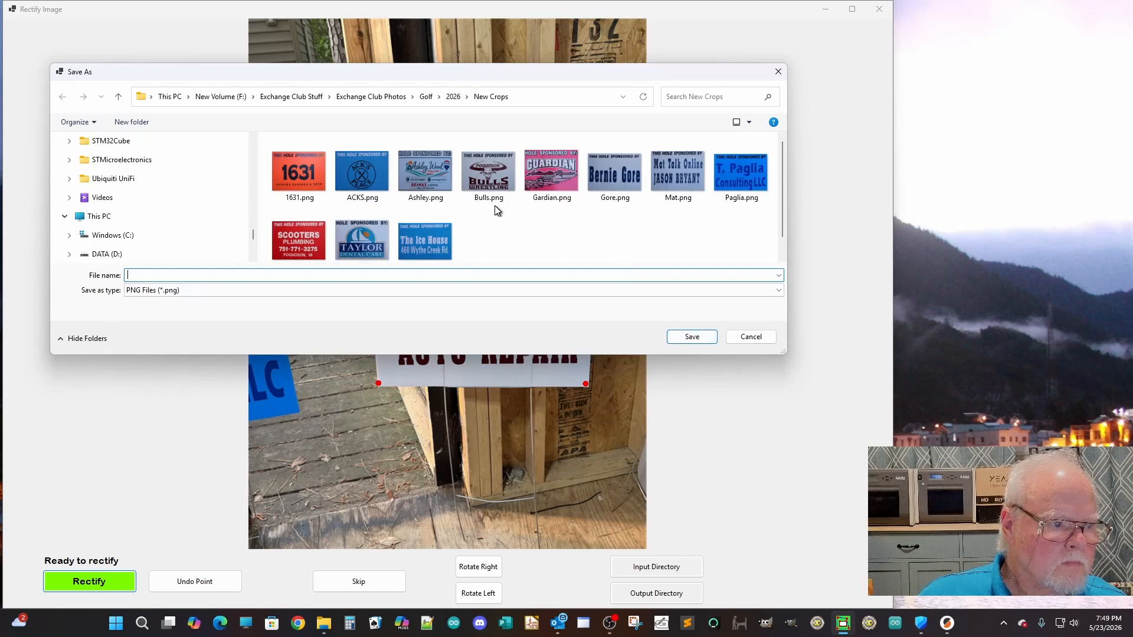
text(Po)
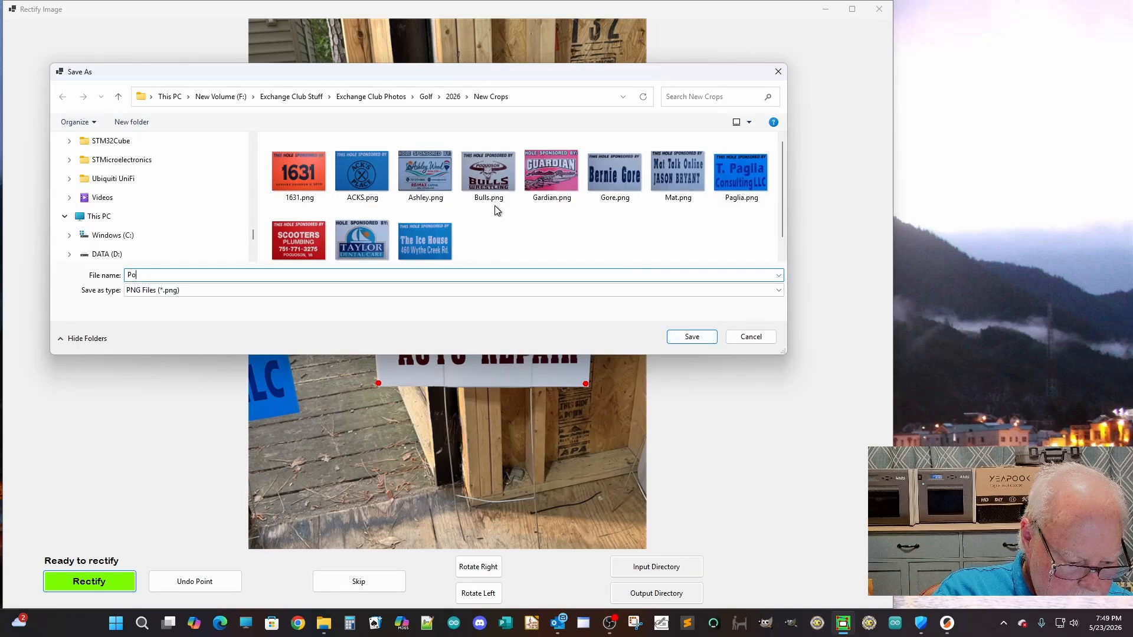
text(q Auto)
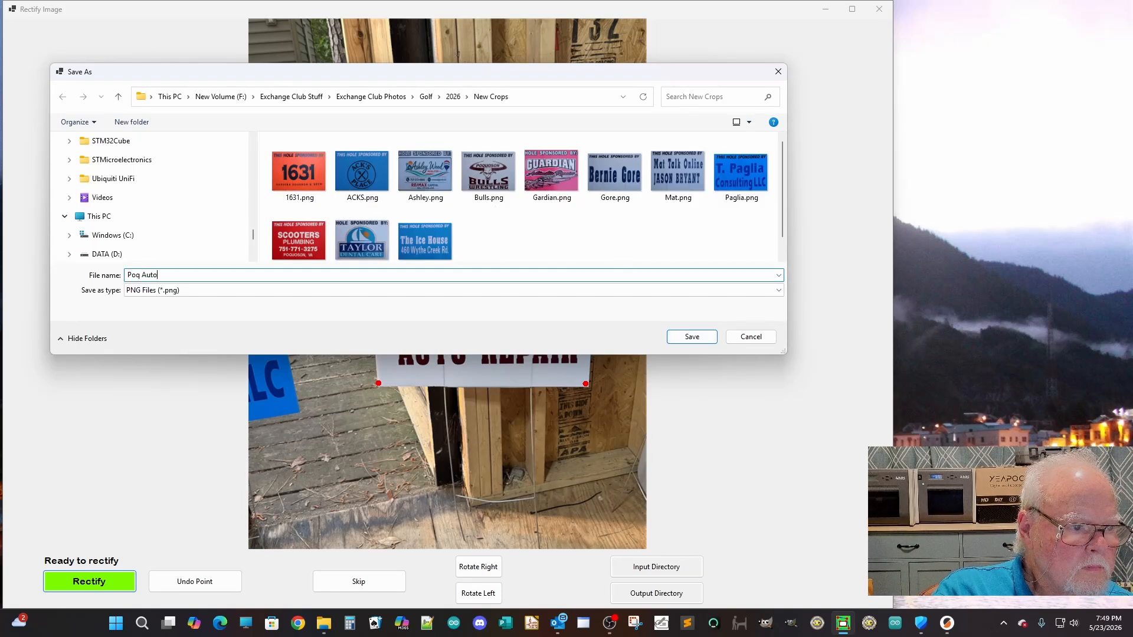
click(705, 337)
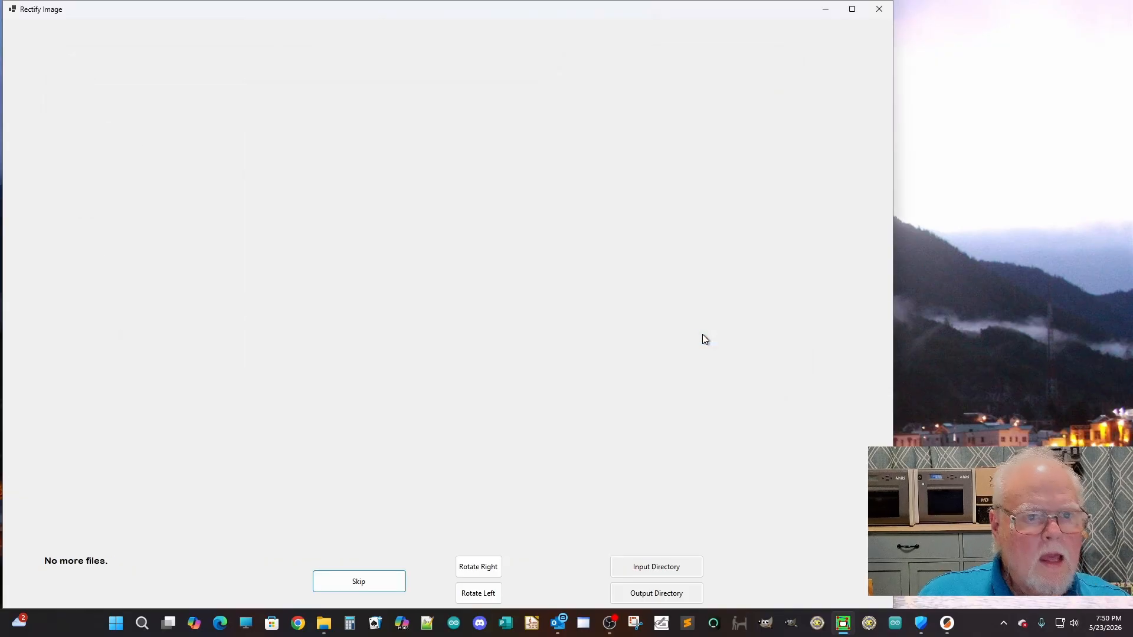
click(878, 9)
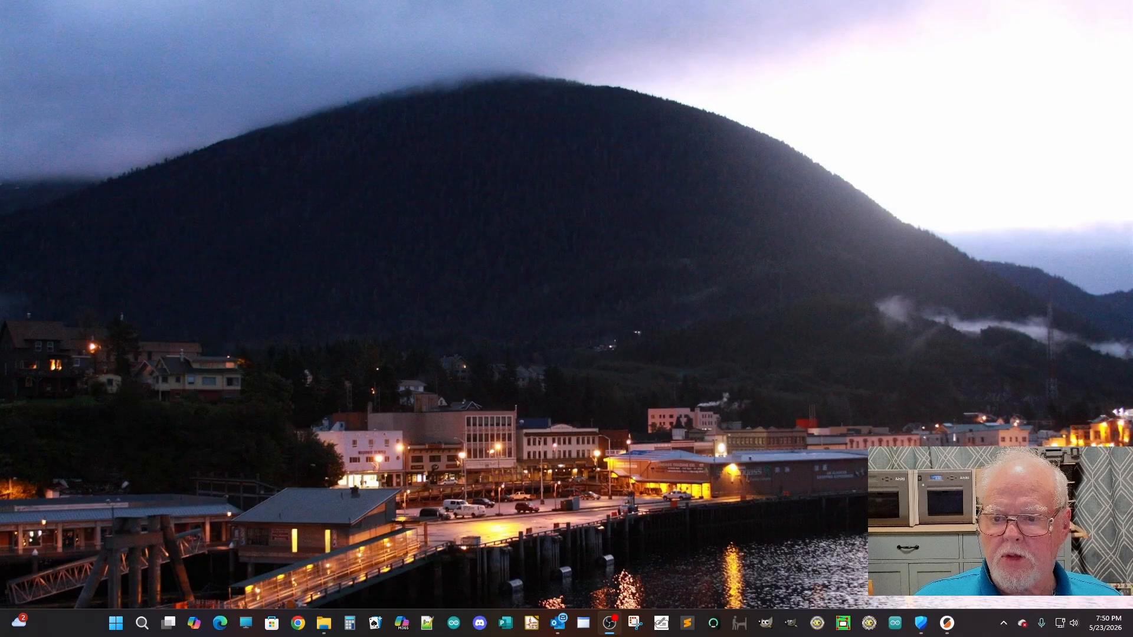
Step: Switch to GIMP with 2026Script.xcf, dismiss the About window, and start the Batch Golf Images filter
key(alt+Tab)
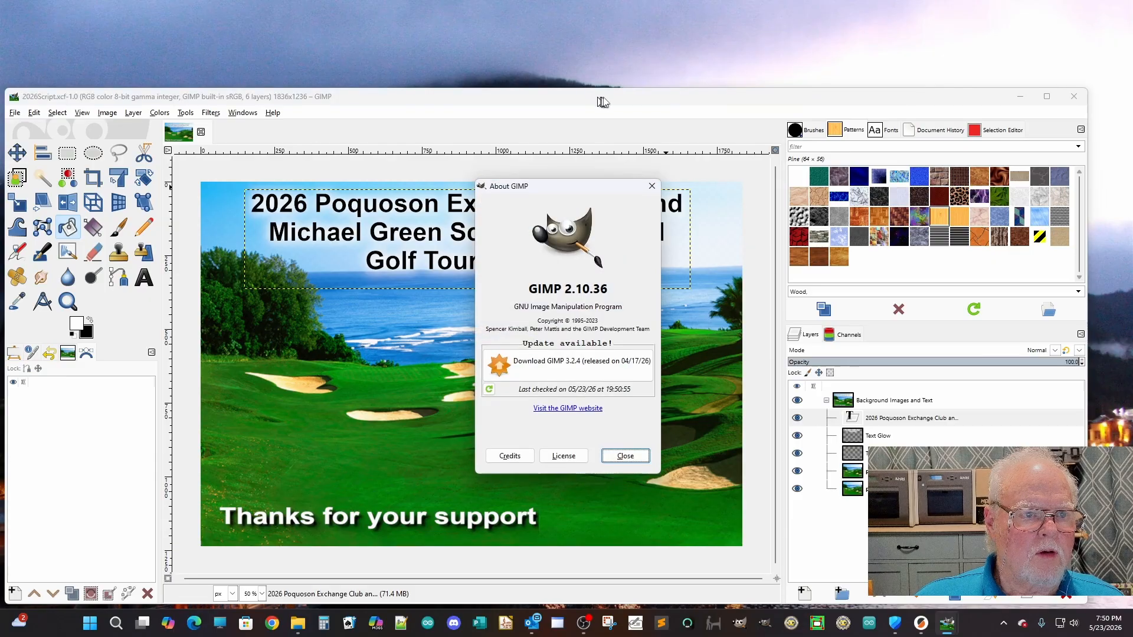
click(625, 455)
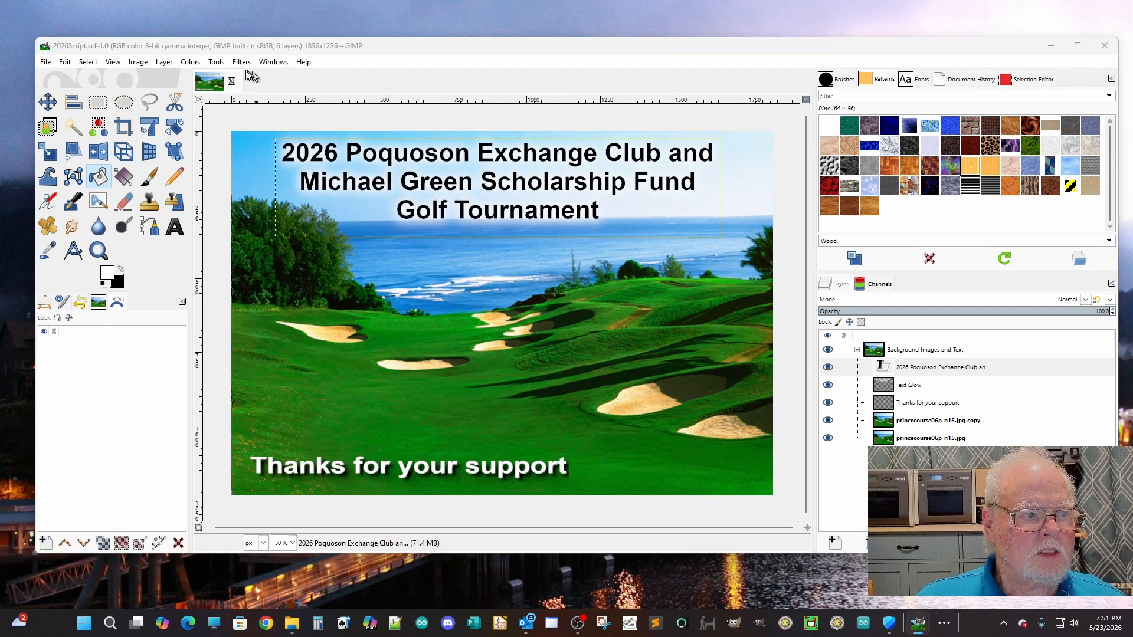
click(237, 62)
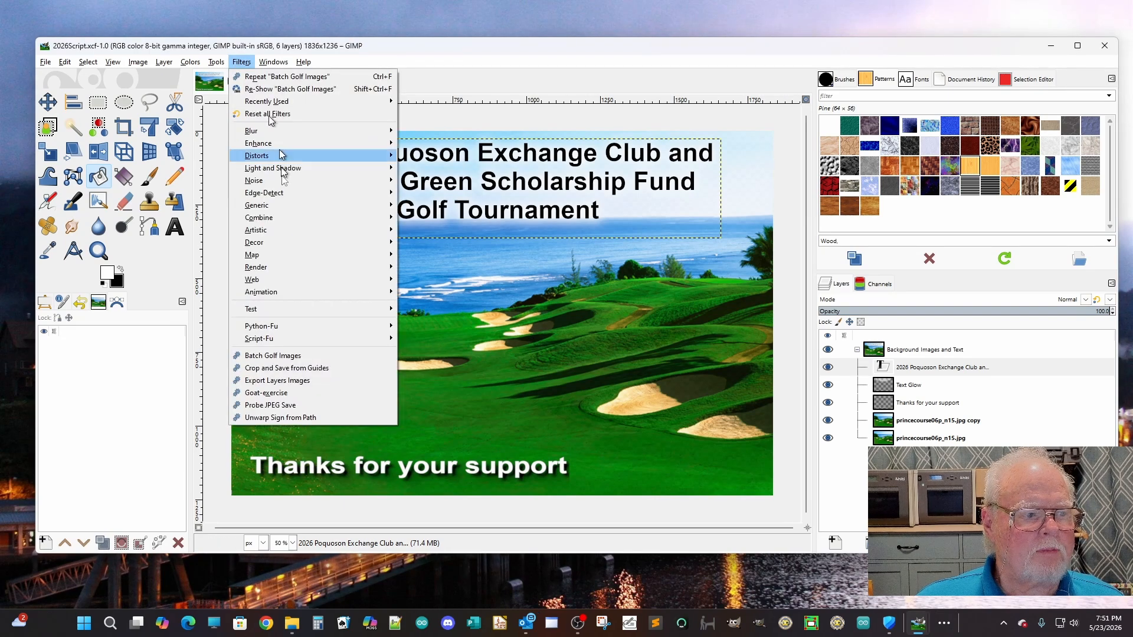
click(267, 355)
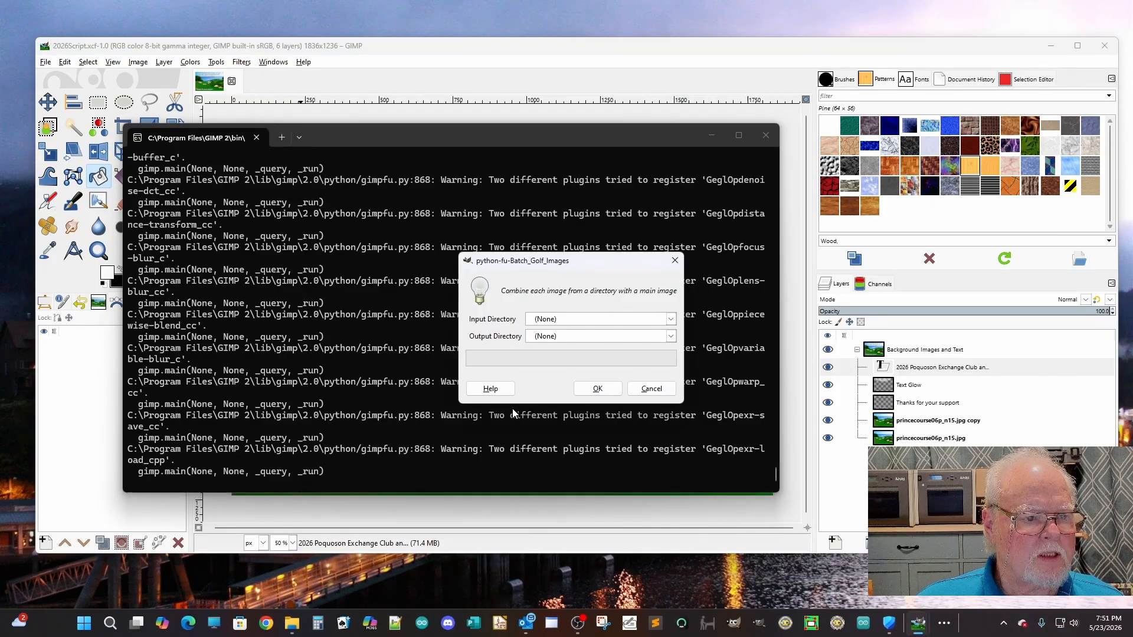
Step: Set the batch filter's input directory to the New Crops folder inside 2026
click(671, 319)
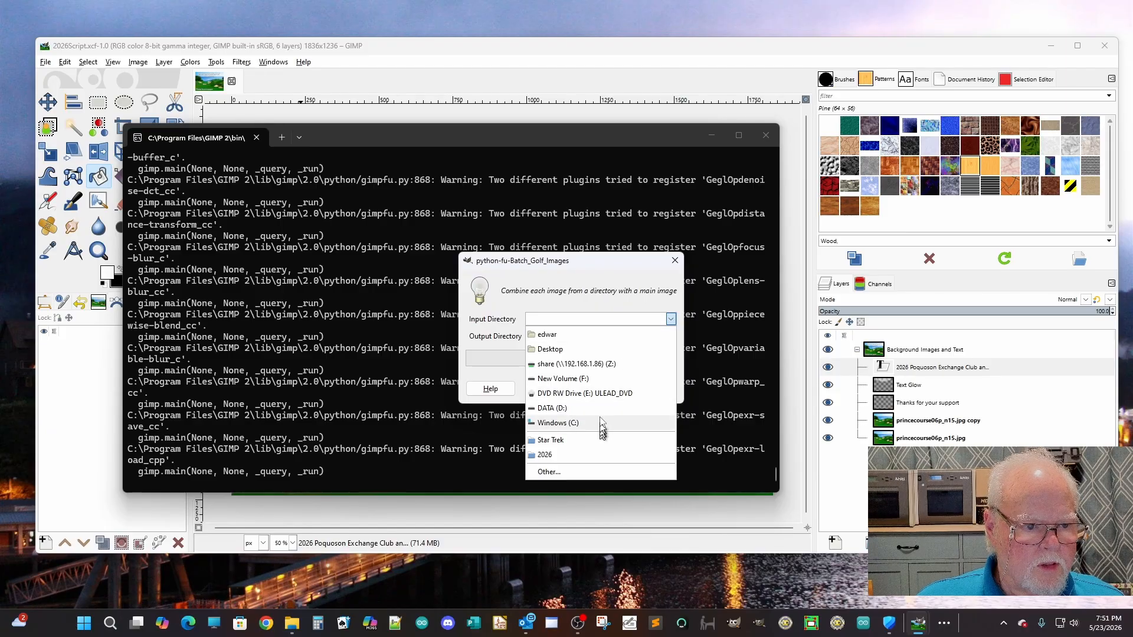
click(558, 471)
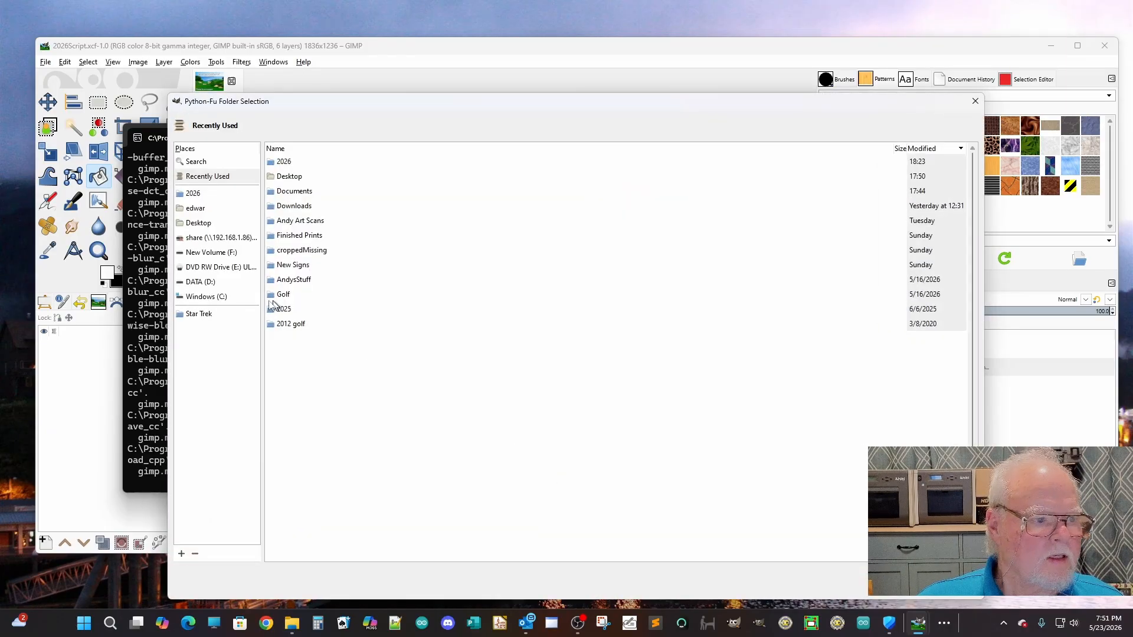
double_click(283, 162)
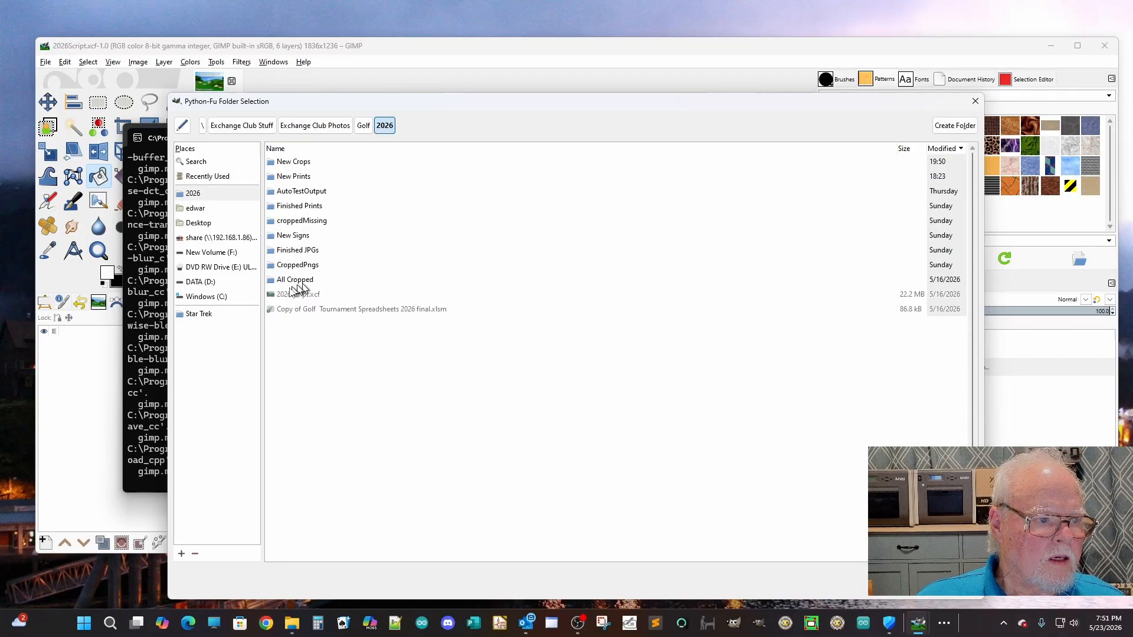
click(288, 164)
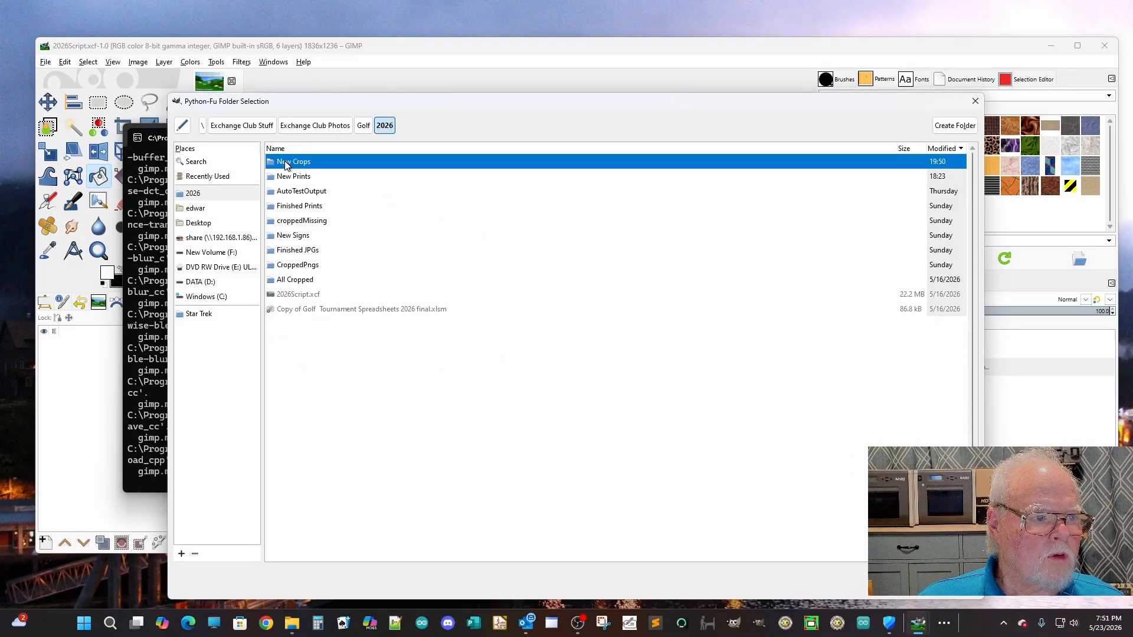
click(898, 584)
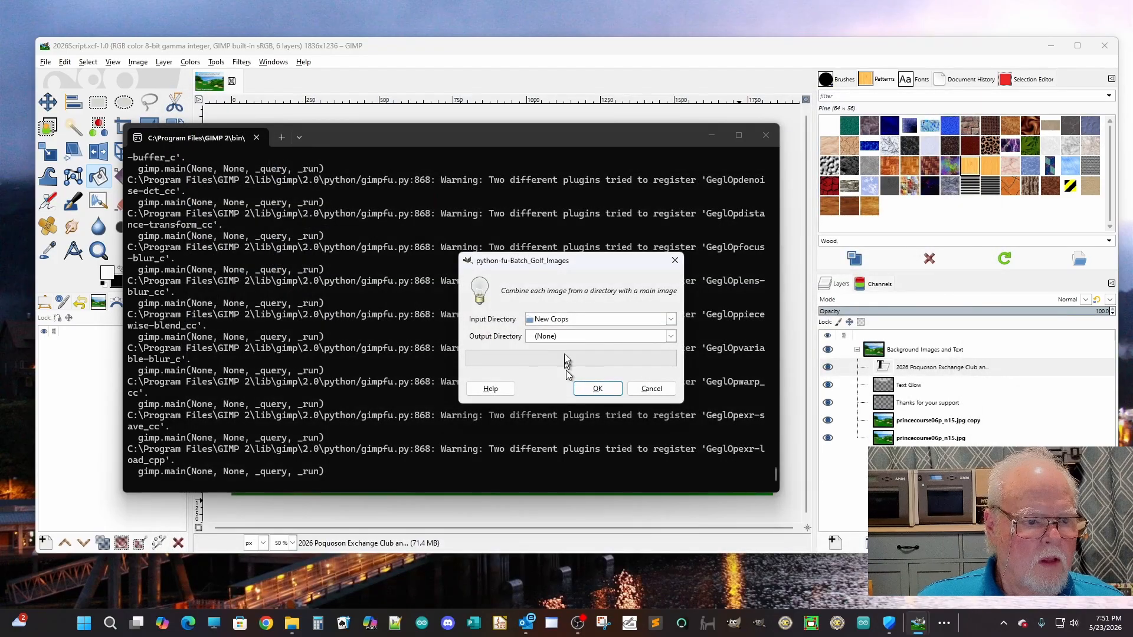
Step: Set the batch filter's output directory to the New Prints folder inside 2026 and run the batch
click(671, 336)
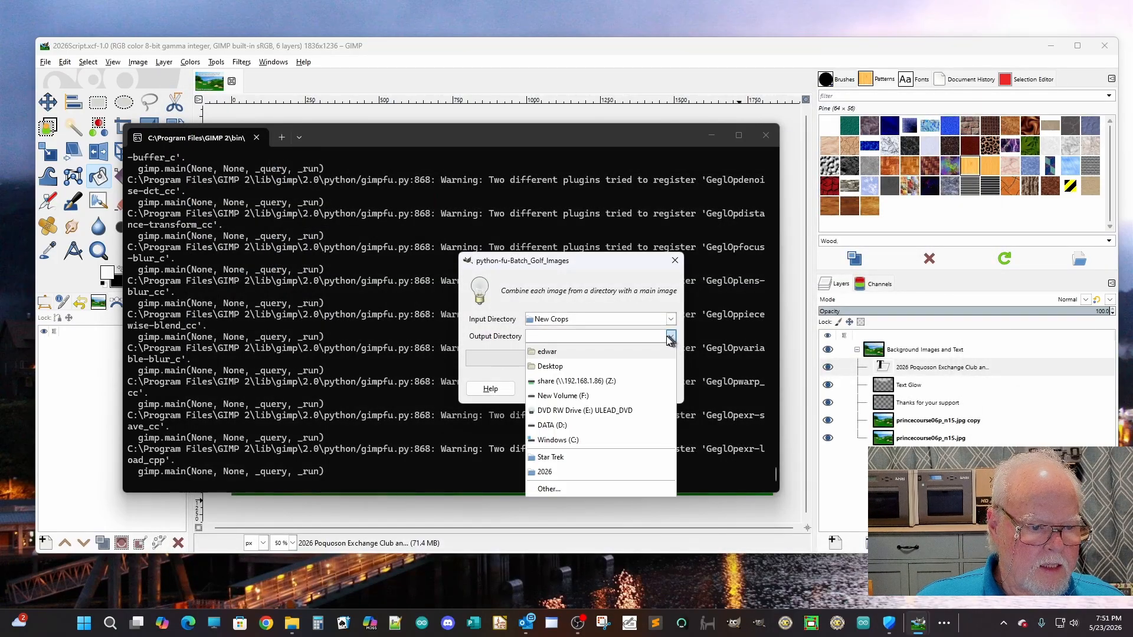
click(552, 489)
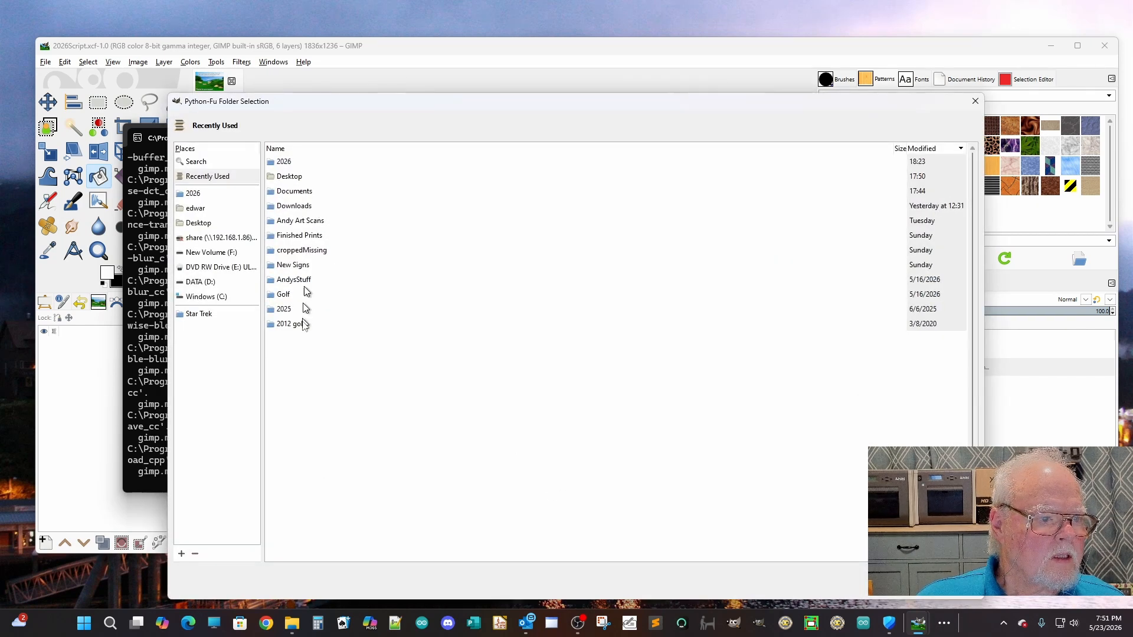
click(291, 266)
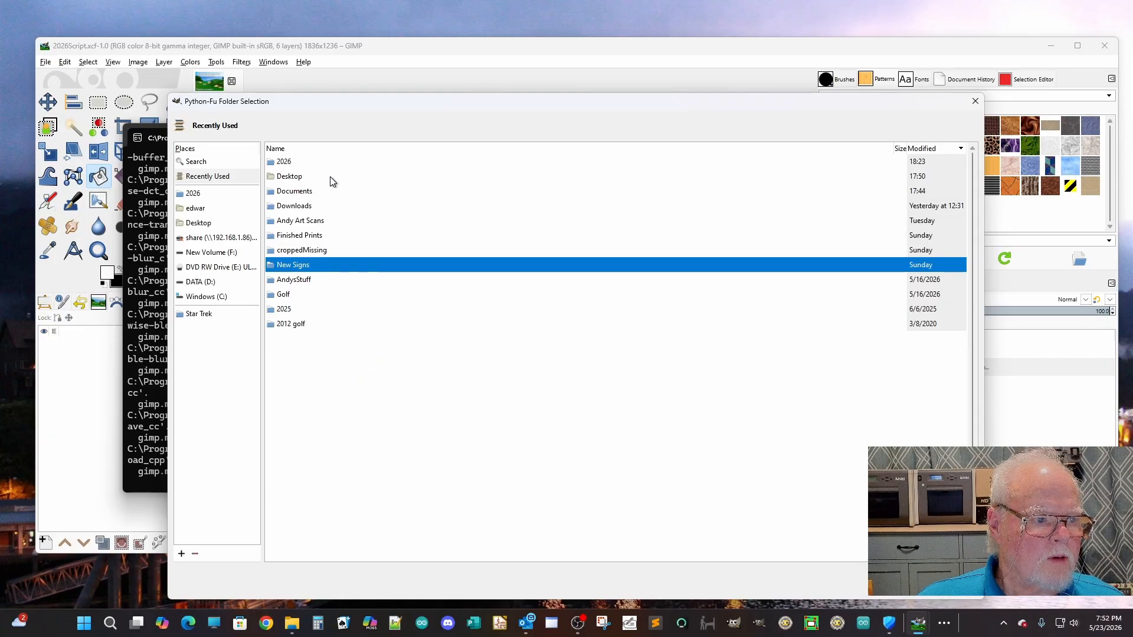
double_click(274, 165)
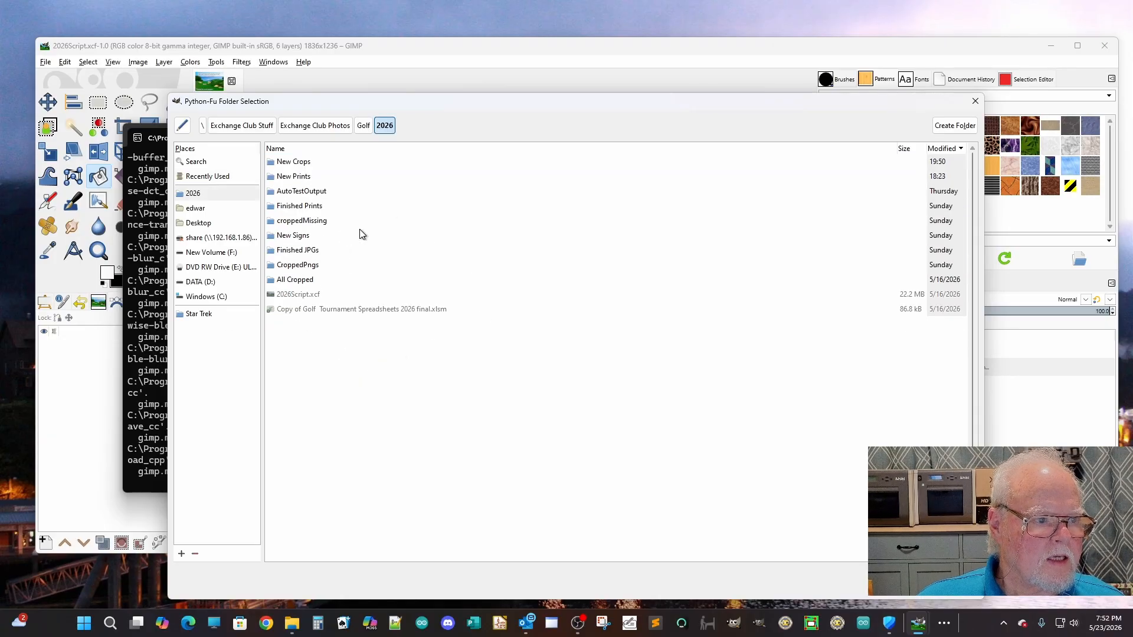
click(275, 177)
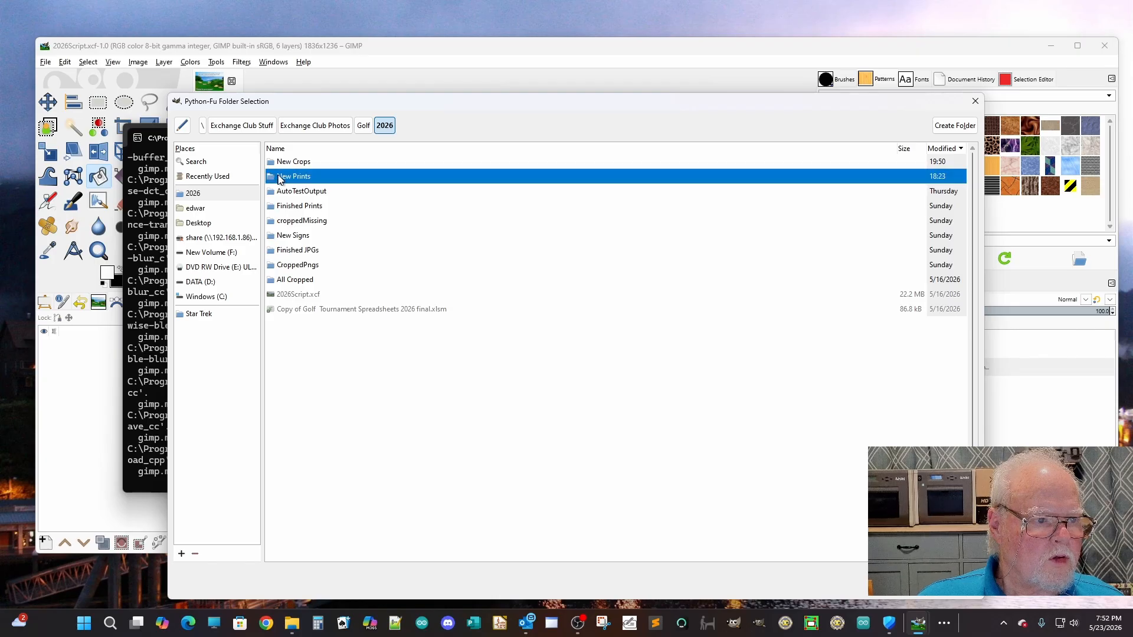
click(902, 584)
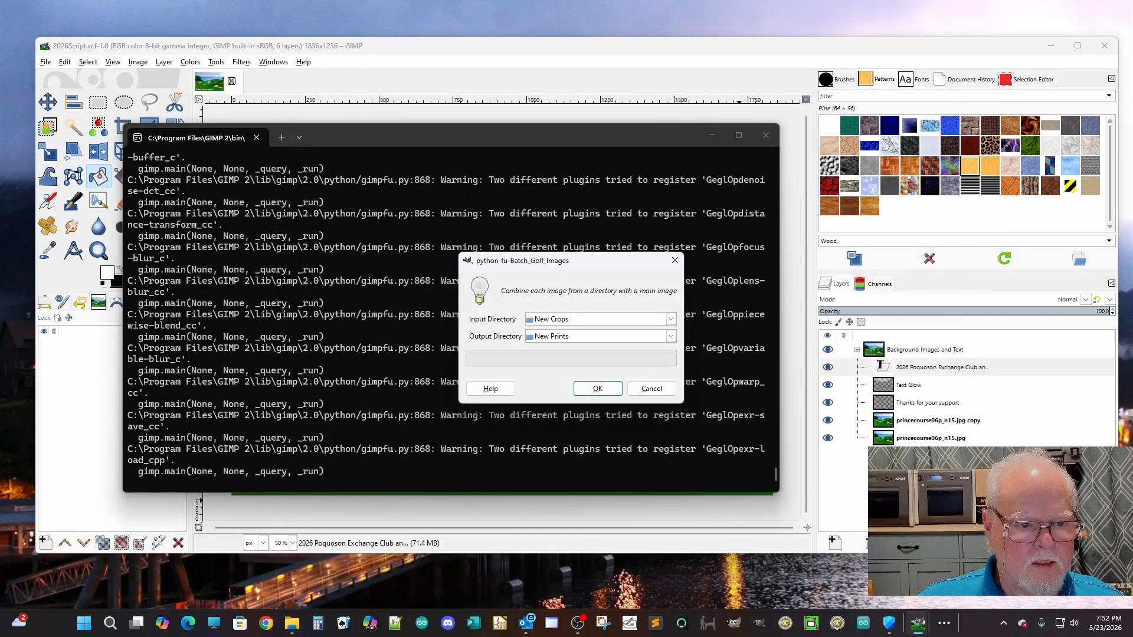
click(608, 388)
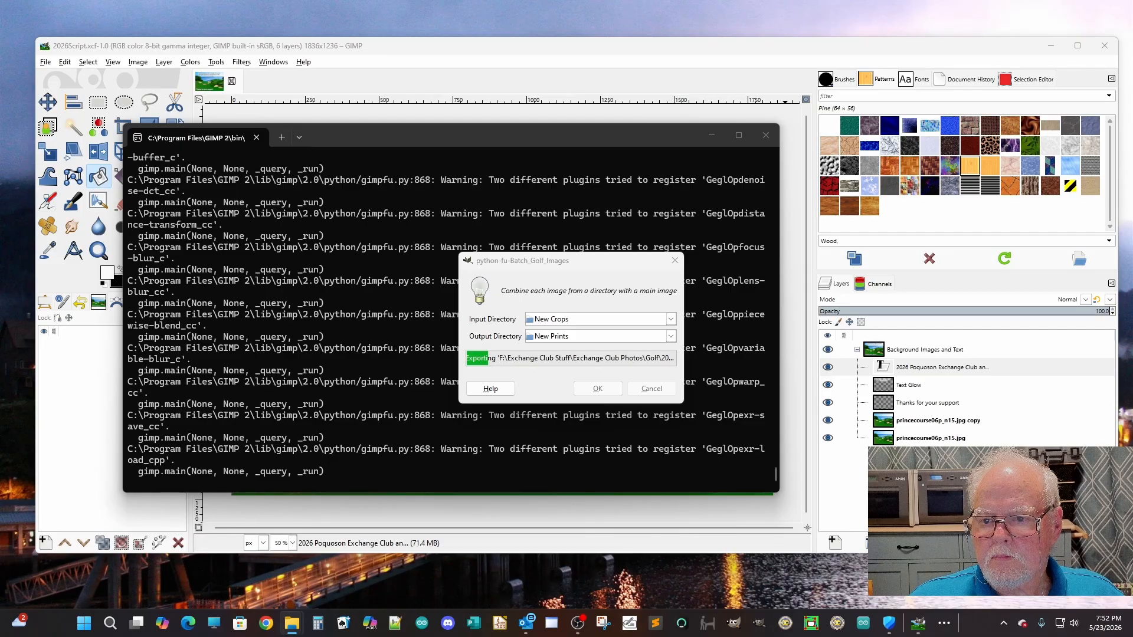
Step: Bring the New Prints folder into view and review its combined sponsor images full screen, starting with 1631.png
drag(1132, 155, 647, 135)
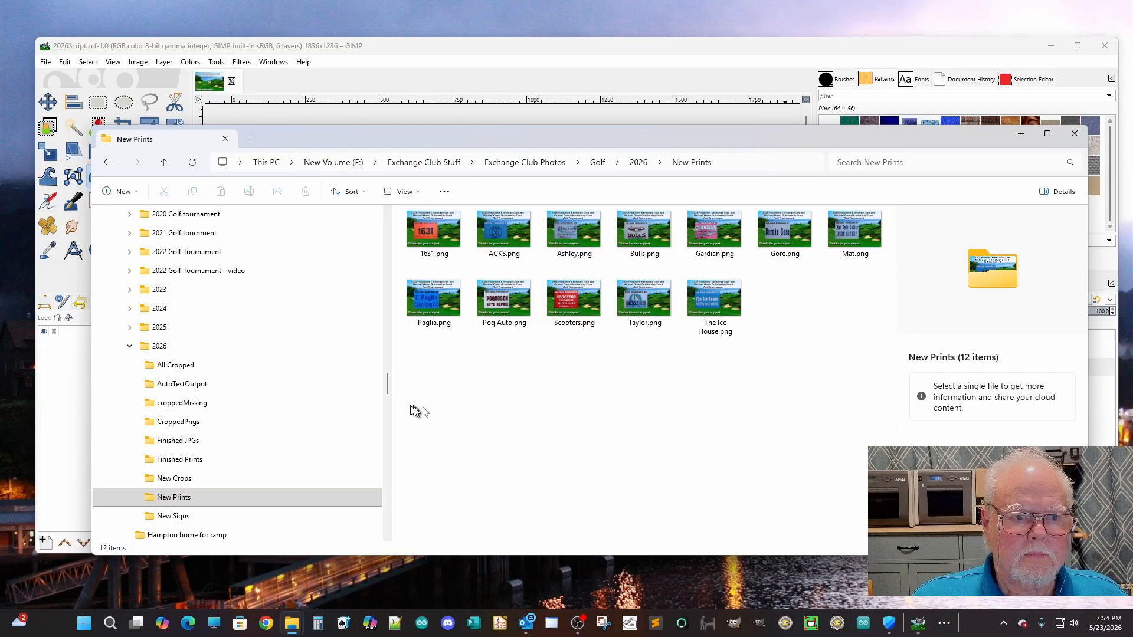
drag(653, 141, 695, 121)
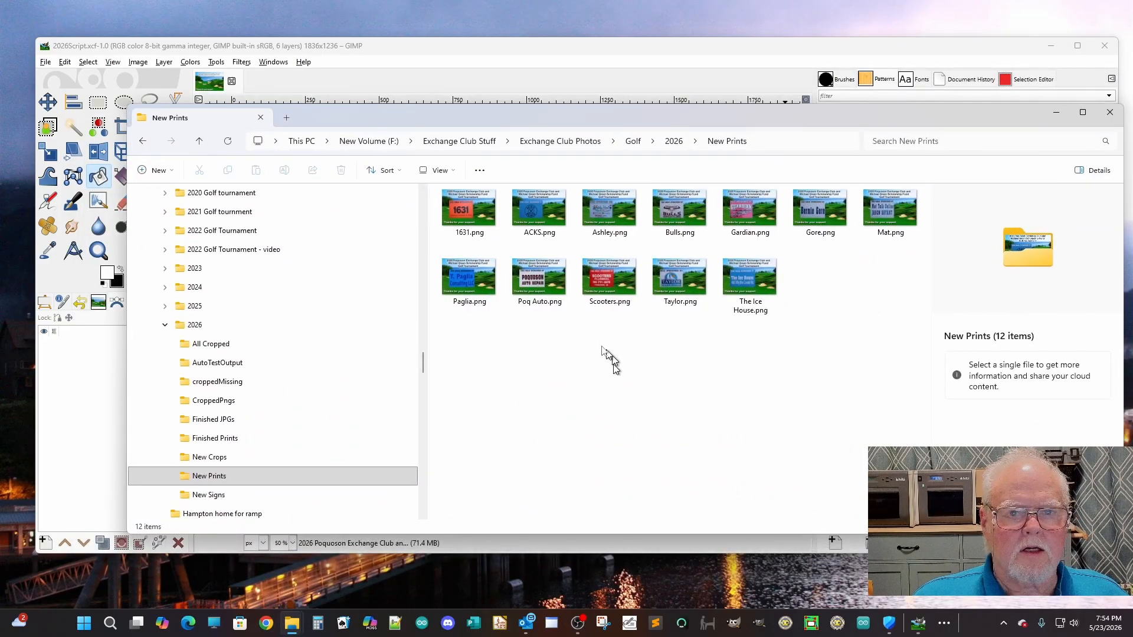
click(478, 216)
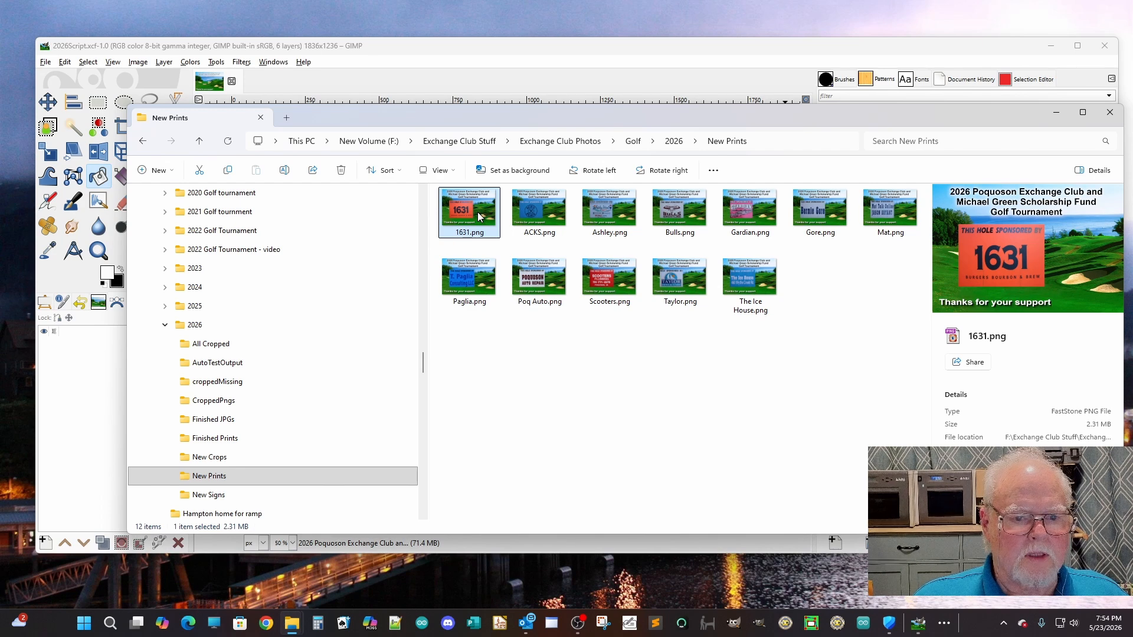
double_click(478, 216)
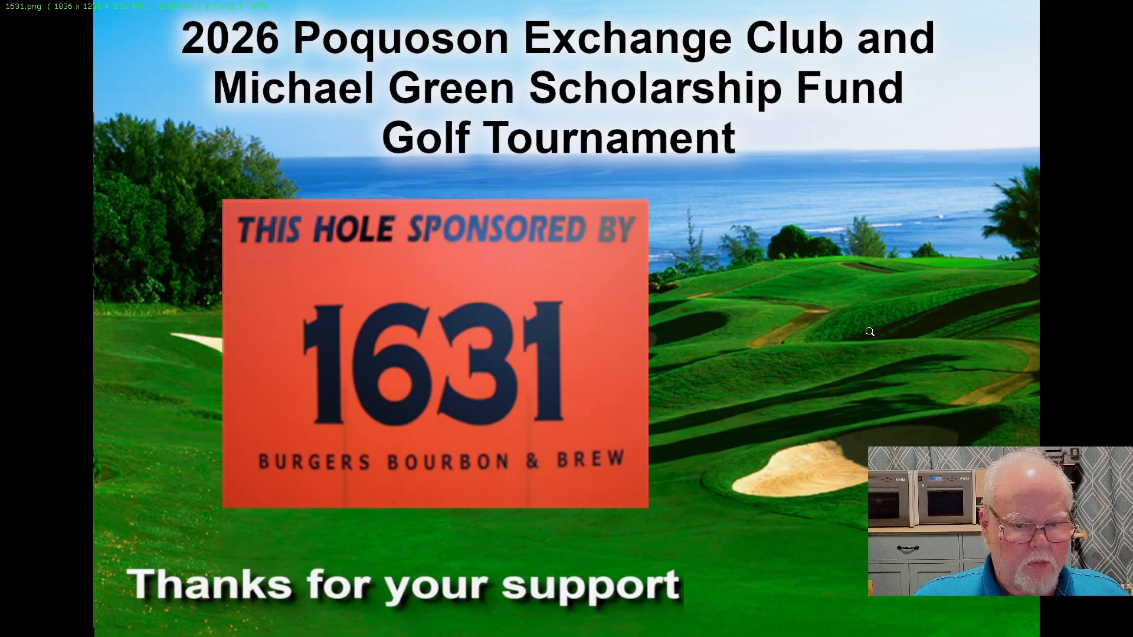
key(Right)
key(Right)
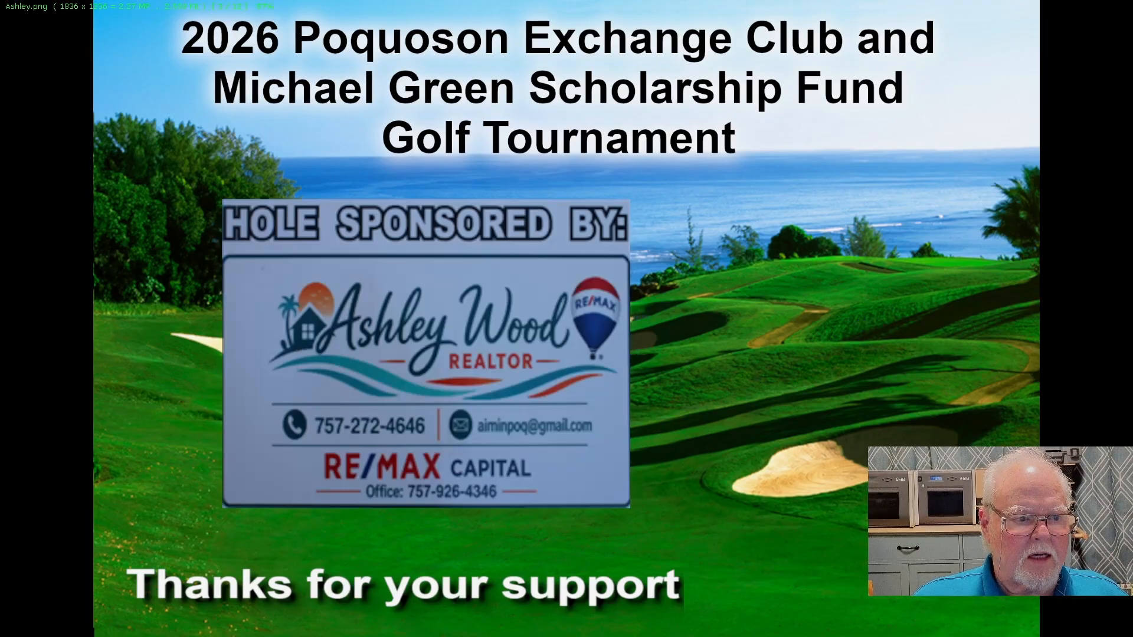
key(Right)
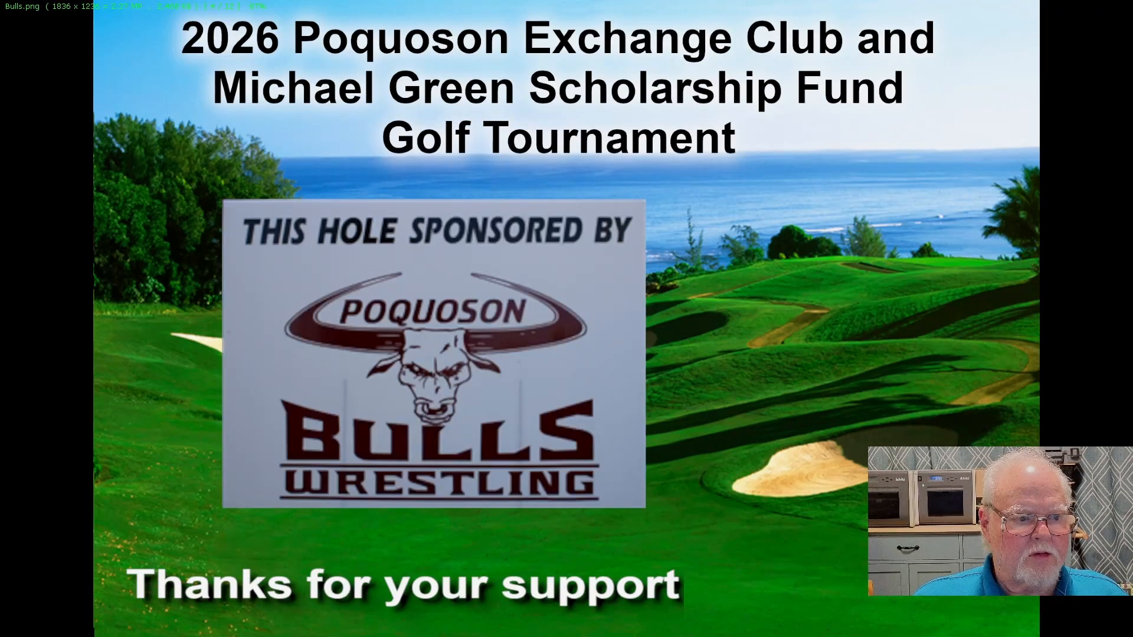